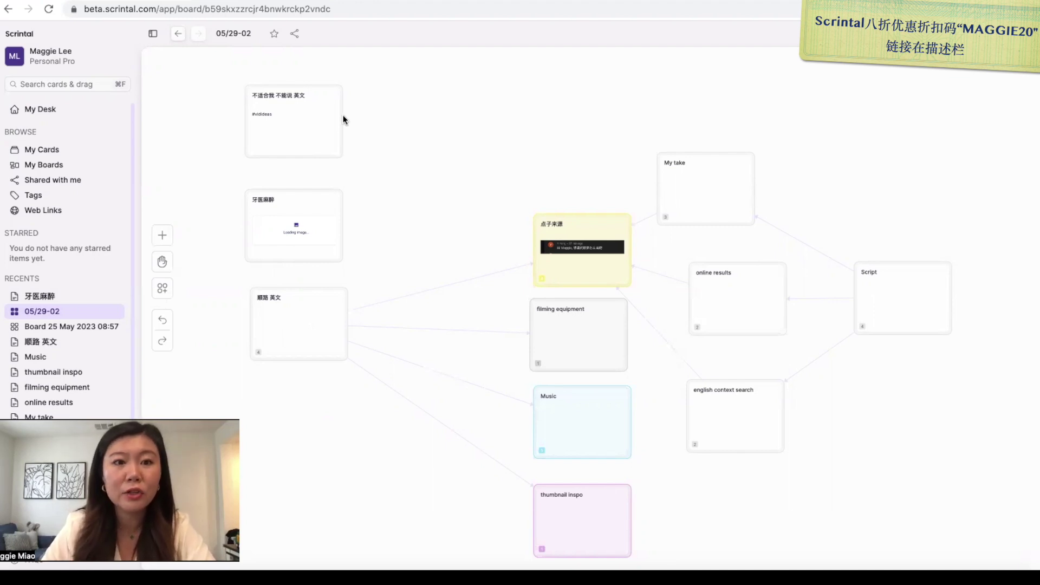
scroll(298, 319, "up", 5)
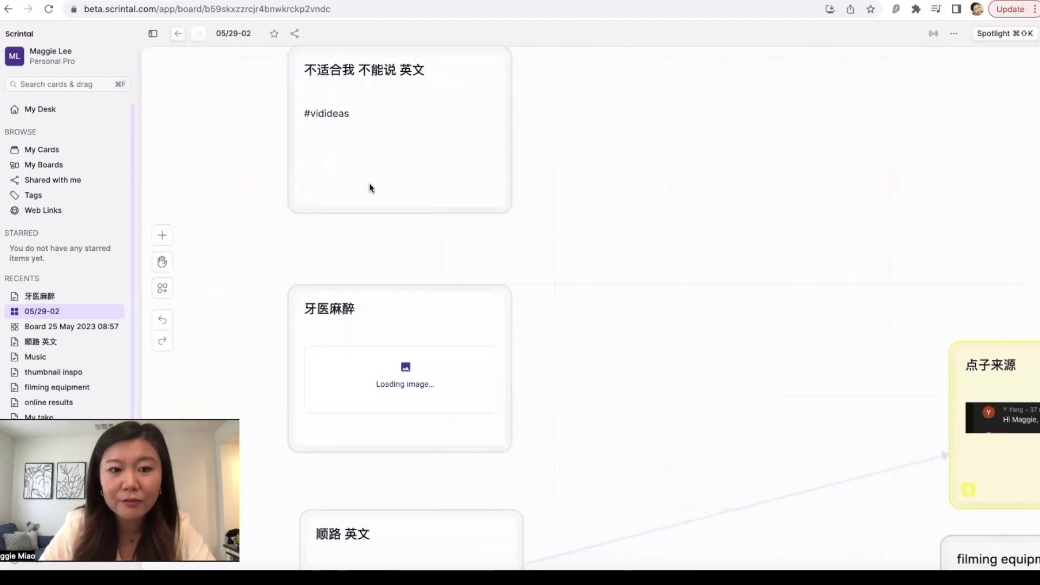
left_click(232, 33)
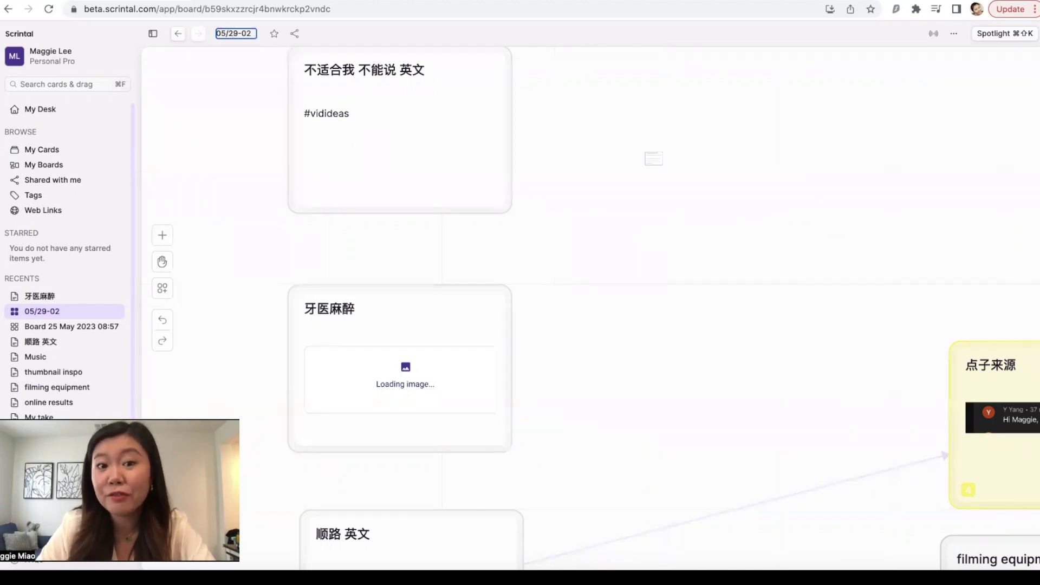
scroll(653, 158, "down", 3)
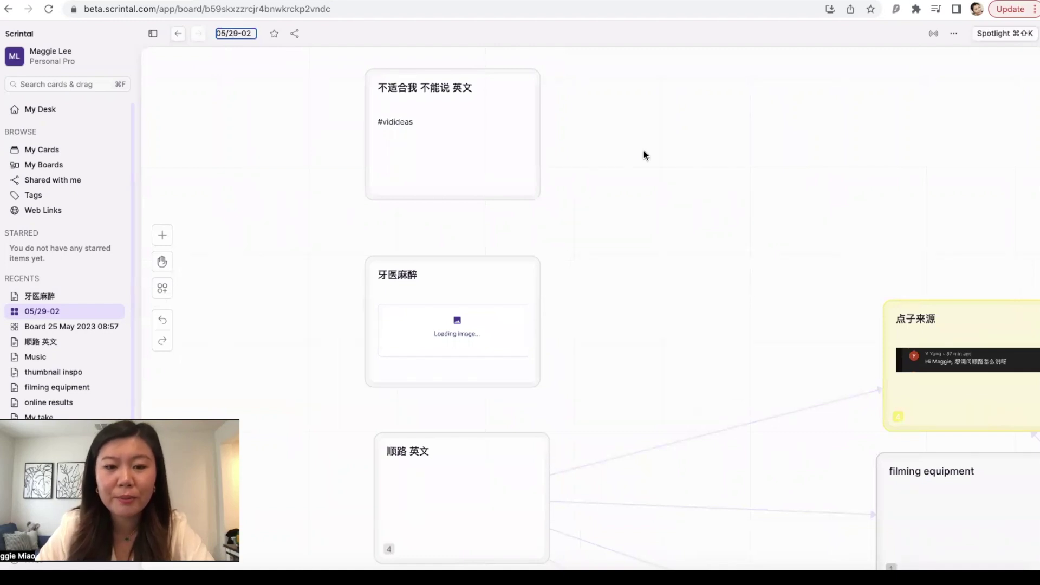
Place a new blank card on the board below the 顺路 英文 card, leaving its title empty
left_click(166, 237)
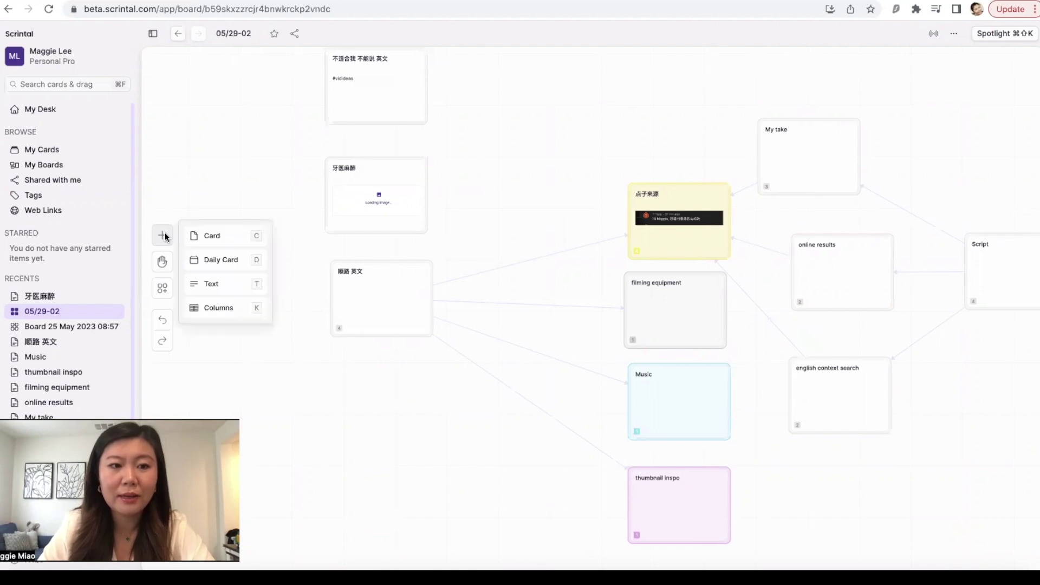
left_click(211, 237)
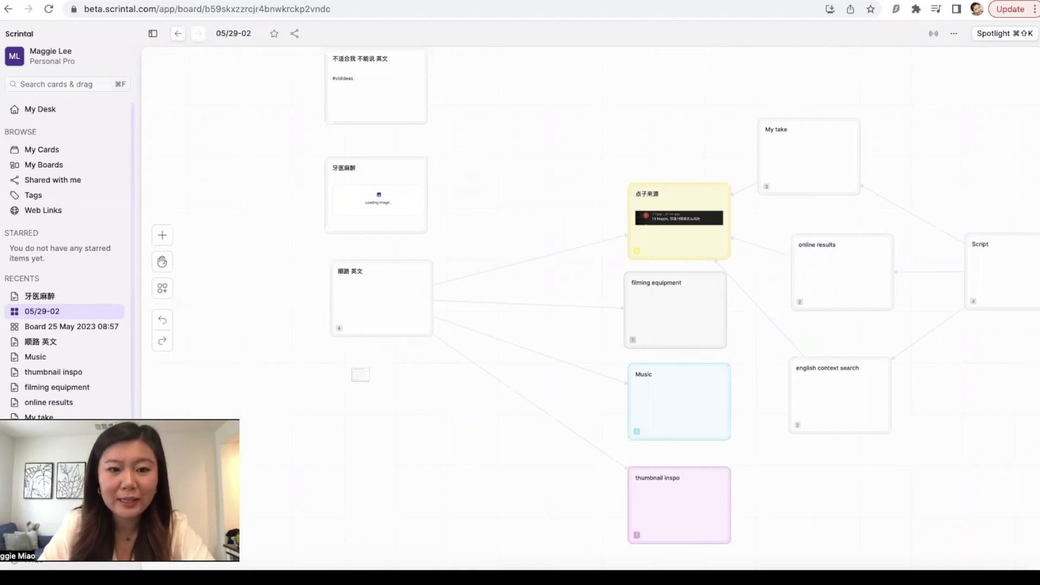
scroll(360, 373, "down", 4)
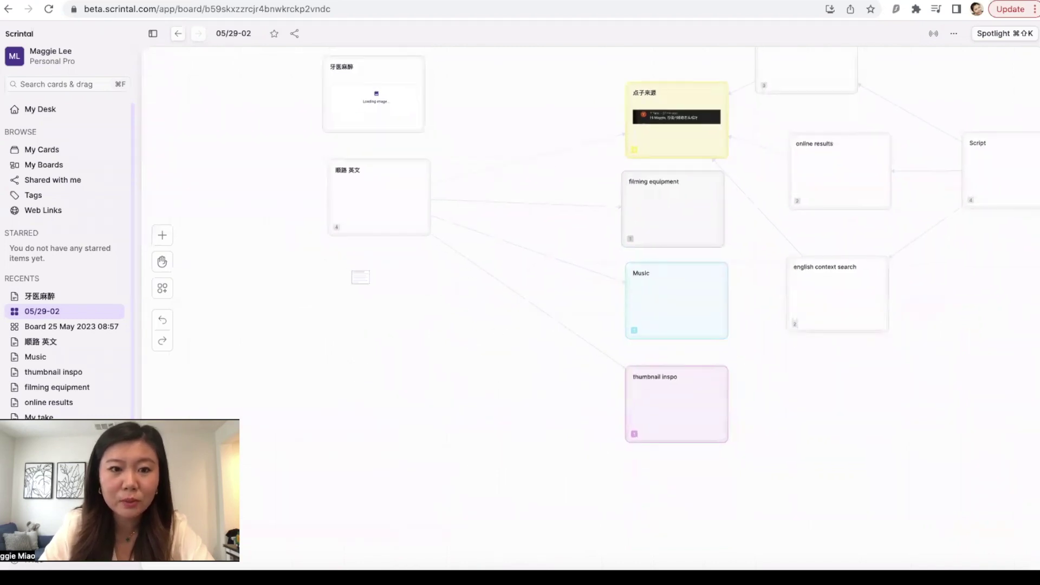
left_click(349, 270)
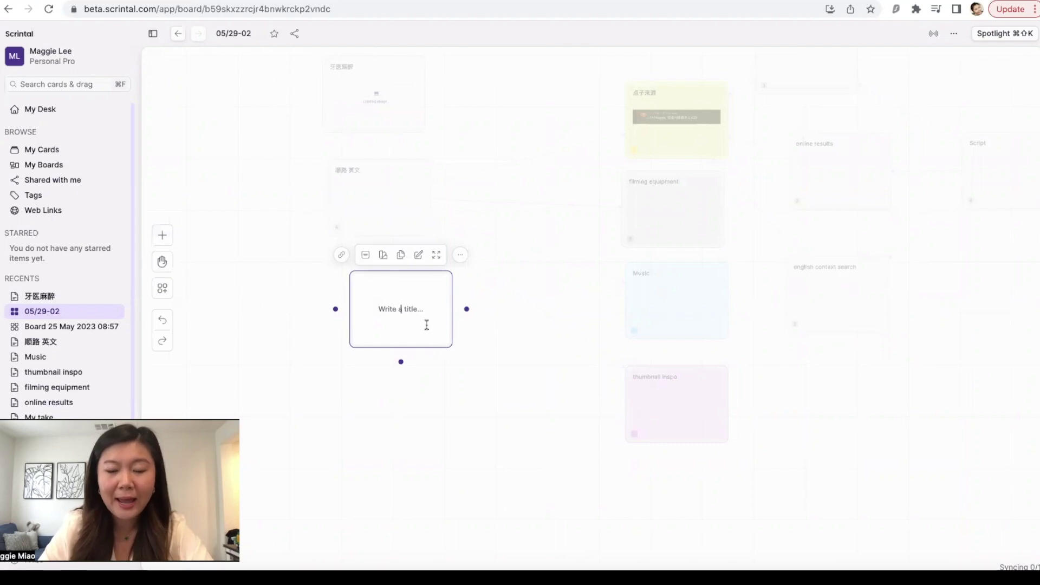
left_click(336, 469)
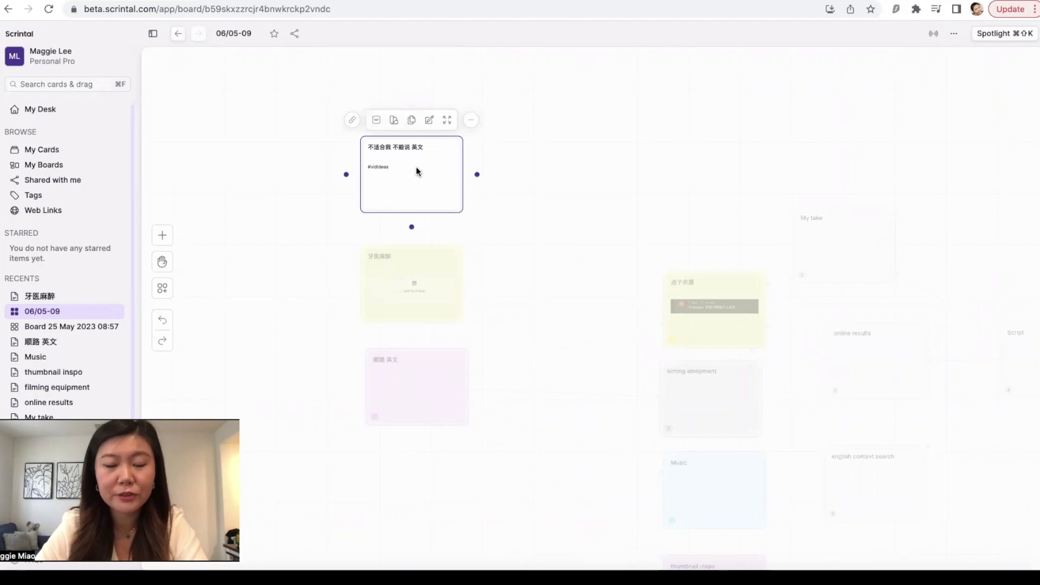
Color the 不适合我 不能说 英文 card orange
key("Escape")
left_click(443, 167)
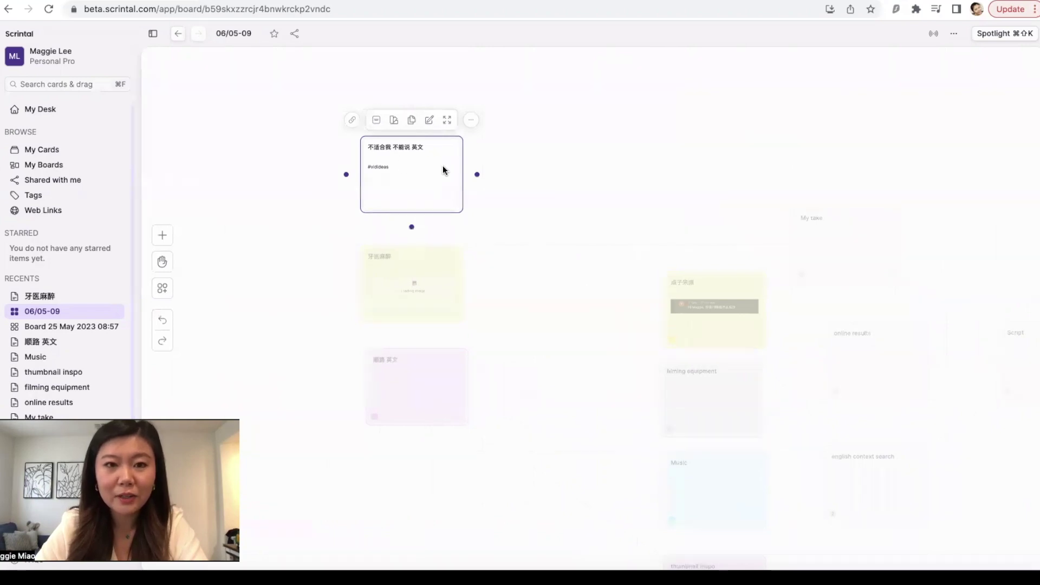
left_click(390, 124)
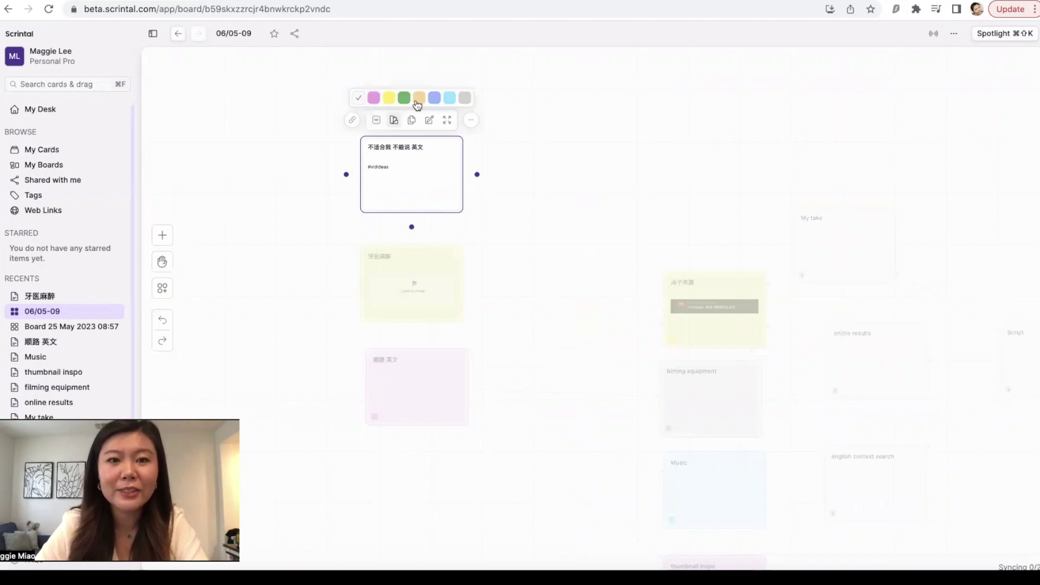
left_click(417, 100)
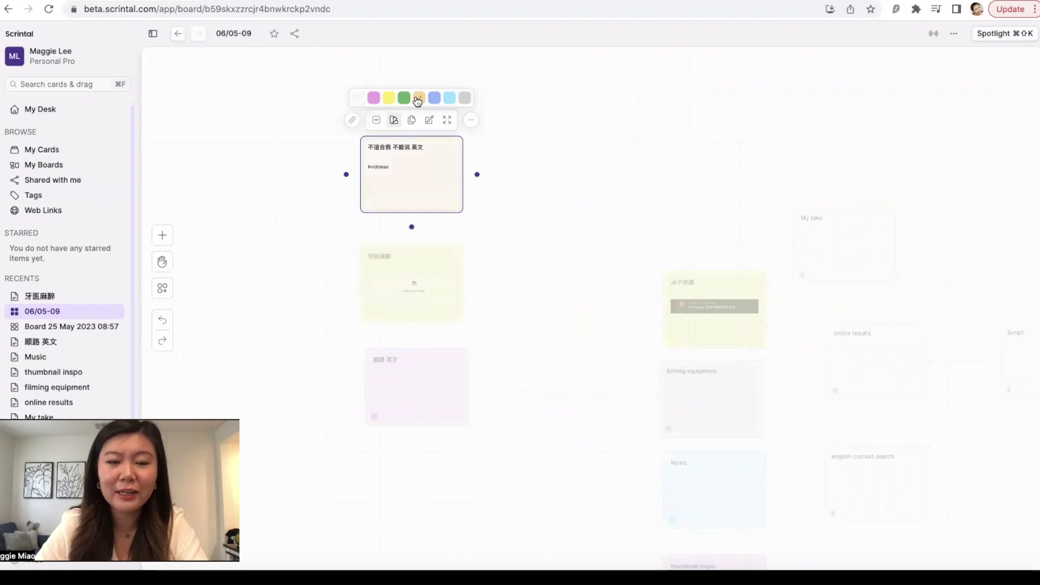
Examine which cards the 顺路 英文 card and the 点子来源 card are connected to
scroll(378, 308, "up", 5)
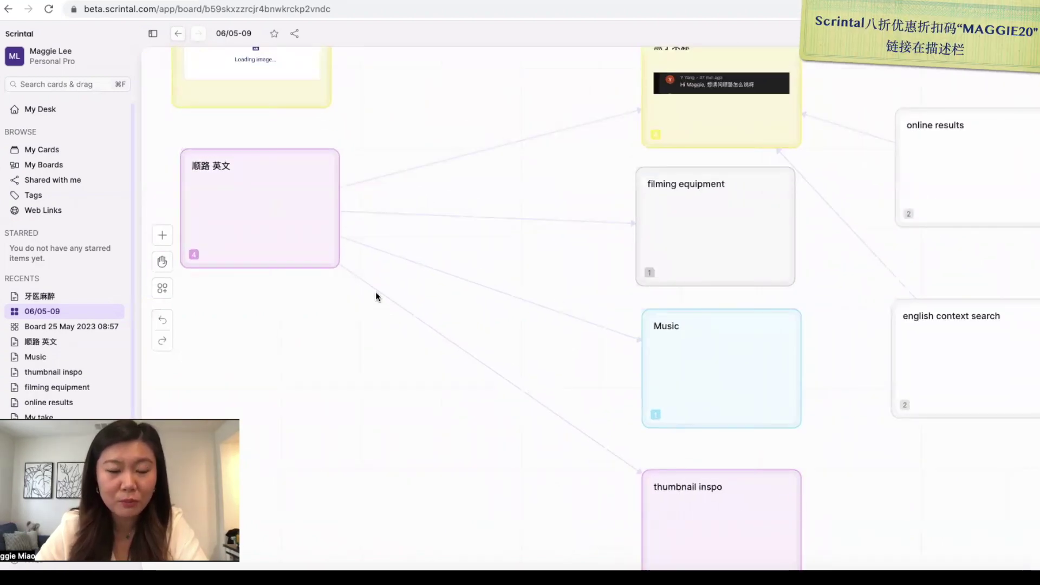
scroll(351, 250, "down", 4)
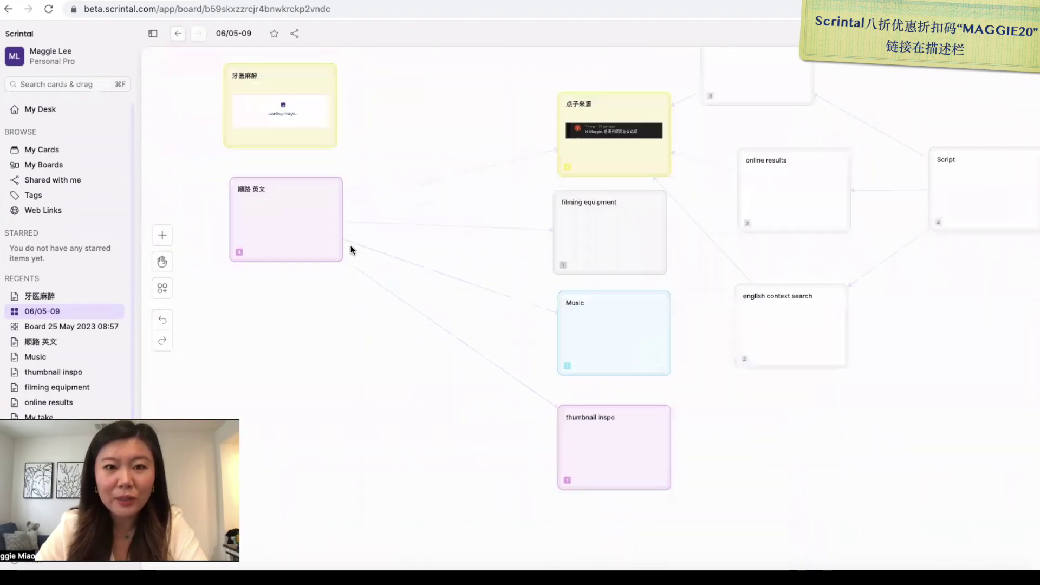
scroll(351, 248, "up", 2)
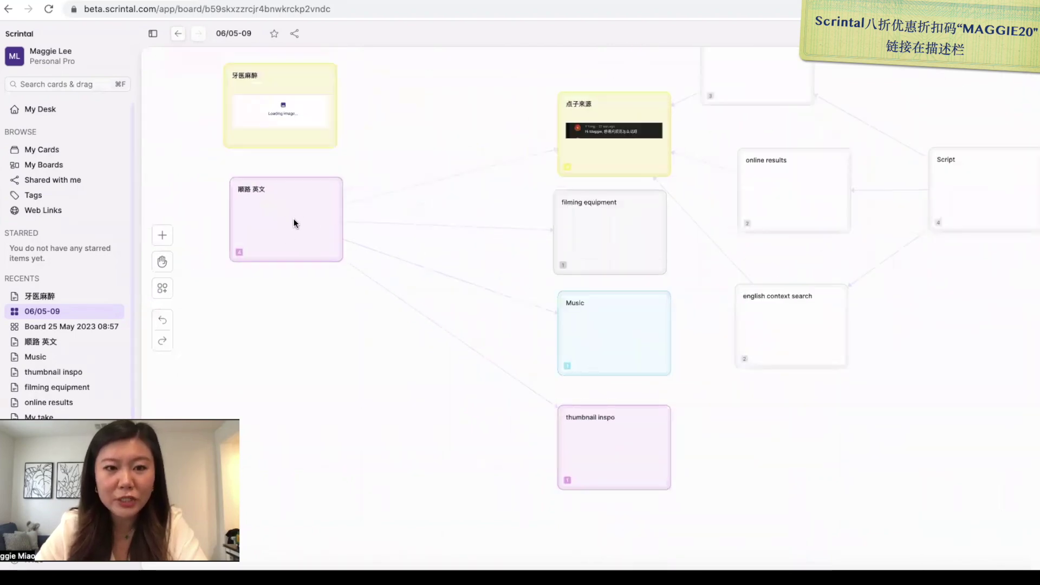
left_click(294, 223)
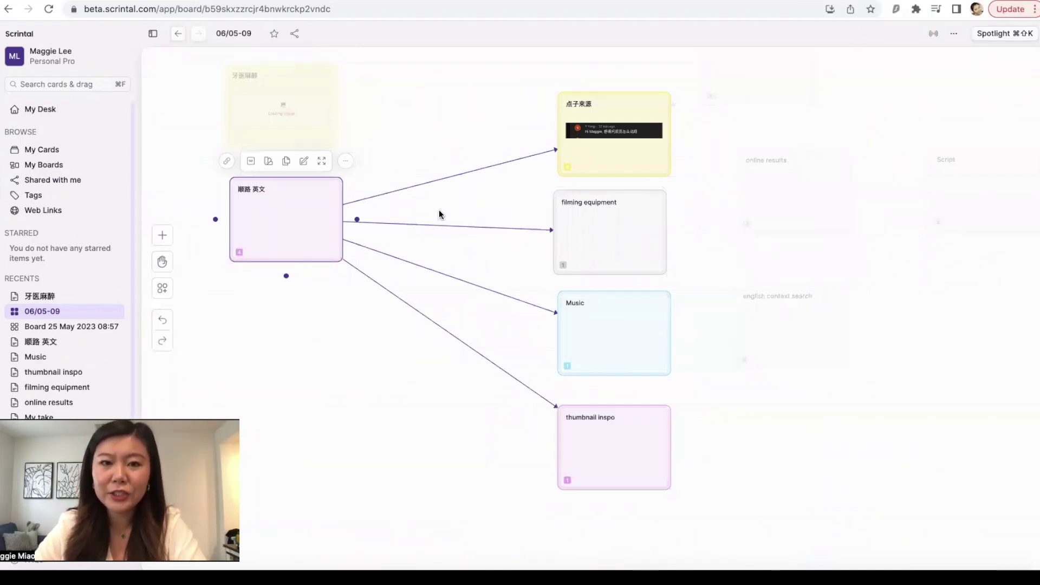
scroll(438, 213, "right", 5)
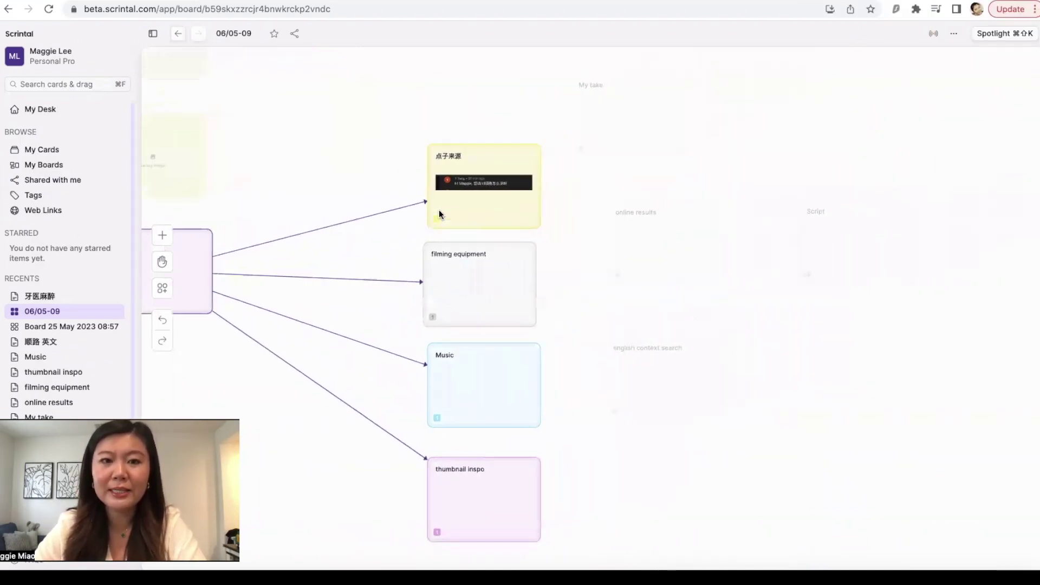
left_click(499, 183)
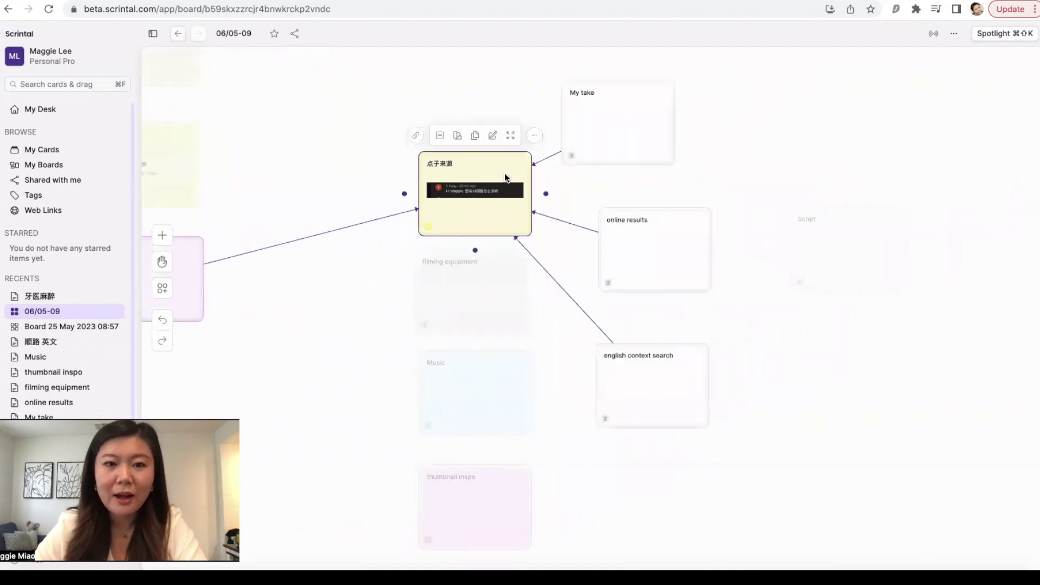
Open the 点子来源 card, review its content, backlinks and the boards it appears in, and close it
scroll(504, 178, "up", 5)
scroll(505, 175, "up", 2)
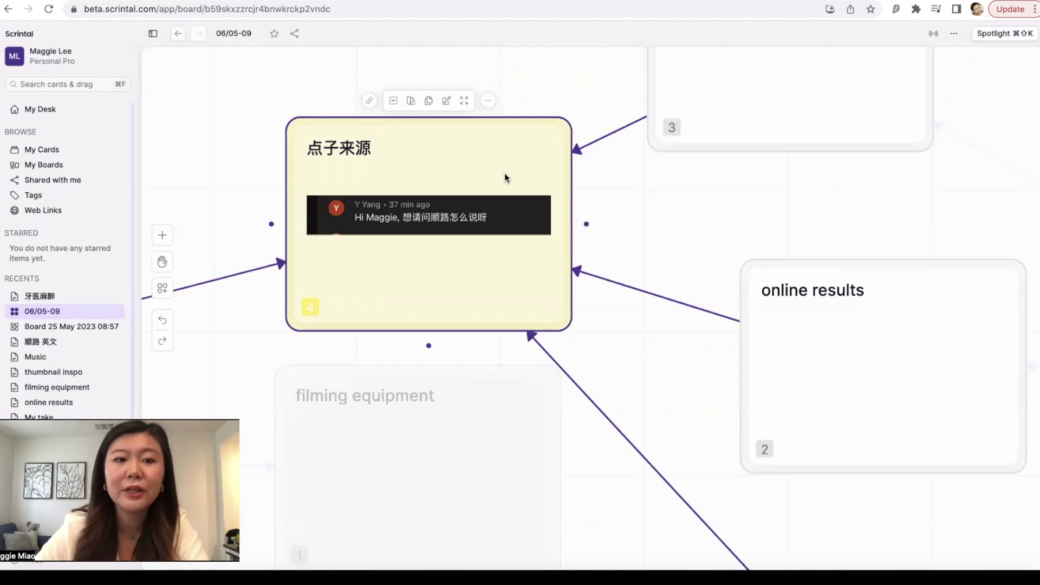
double_click(505, 178)
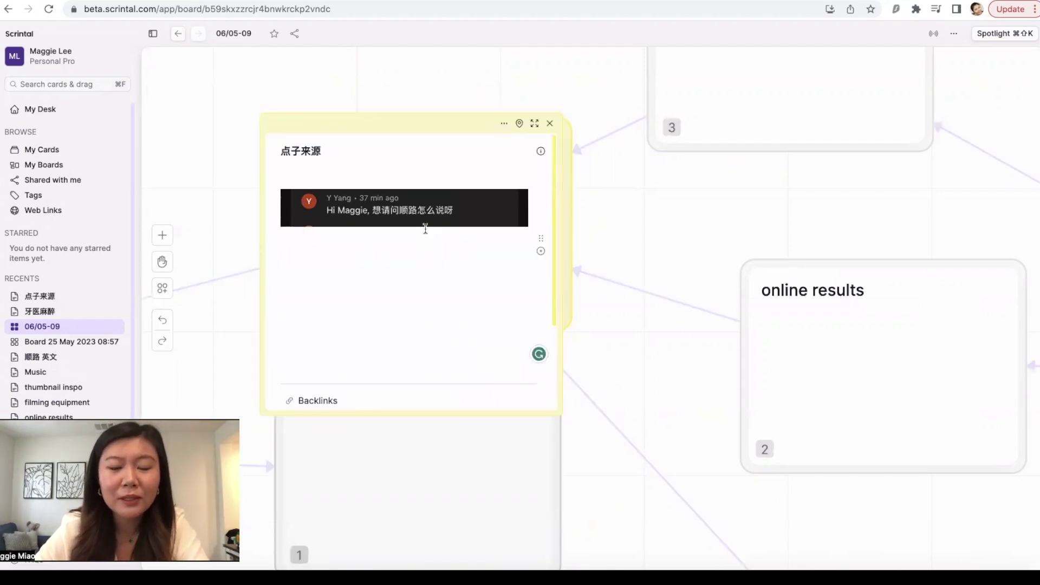
scroll(425, 229, "down", 3)
scroll(425, 228, "down", 2)
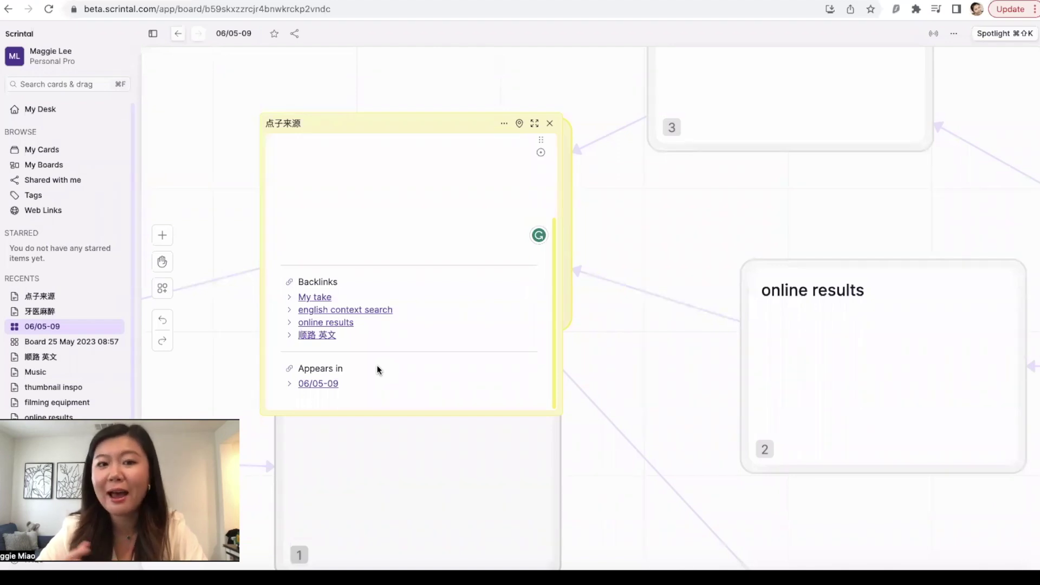
key("Escape")
Write "Situations" as the first line of the My take card and close the card
scroll(534, 212, "right", 5)
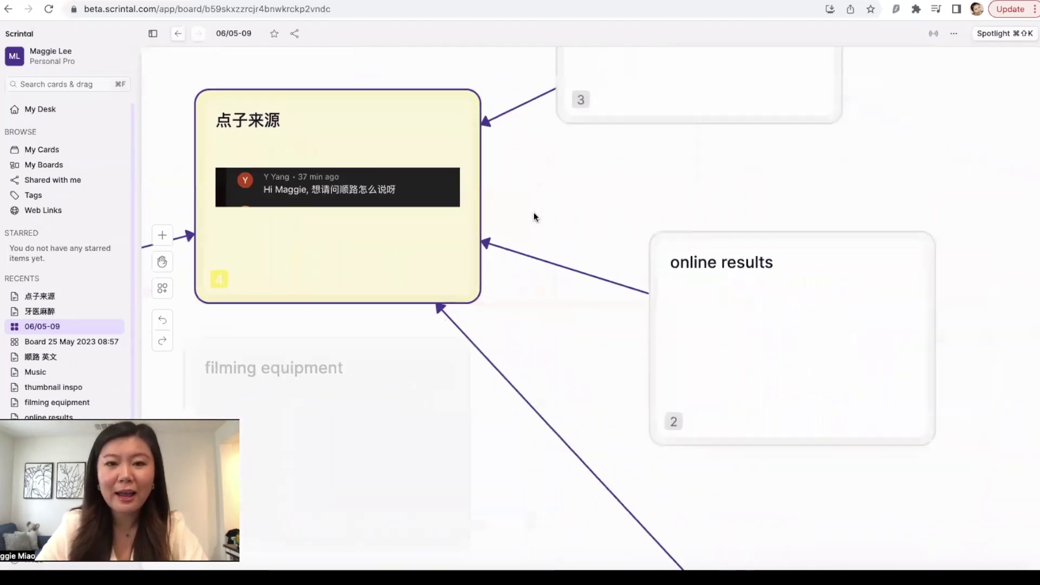
scroll(534, 216, "up", 3)
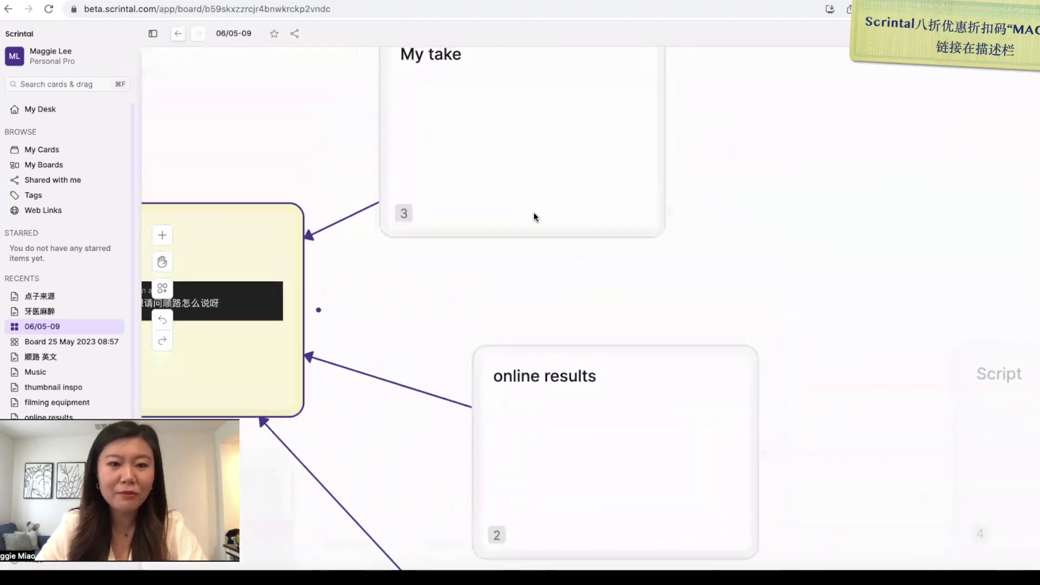
scroll(534, 217, "down", 2)
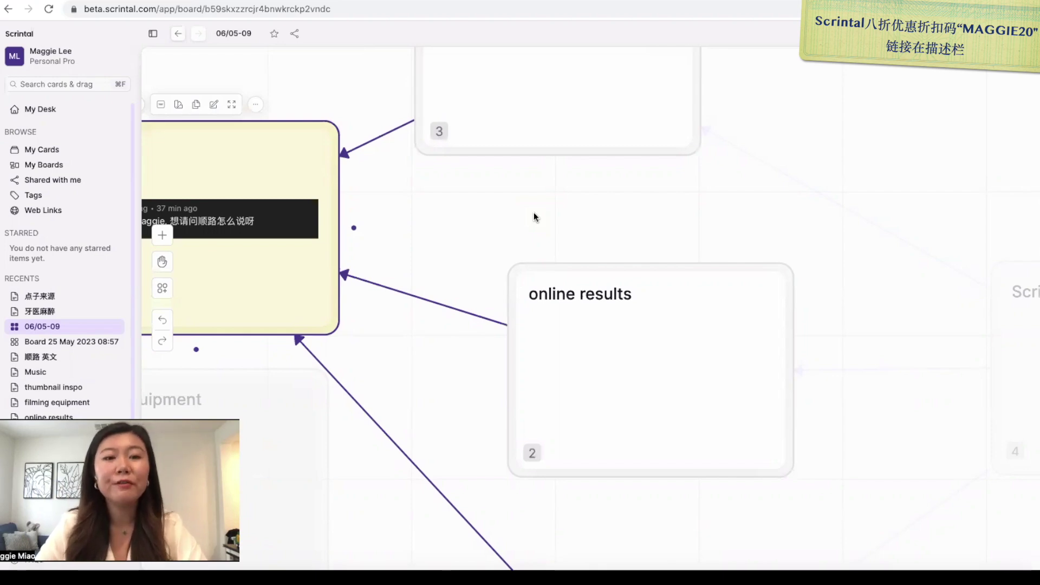
scroll(535, 217, "up", 3)
left_click(534, 213)
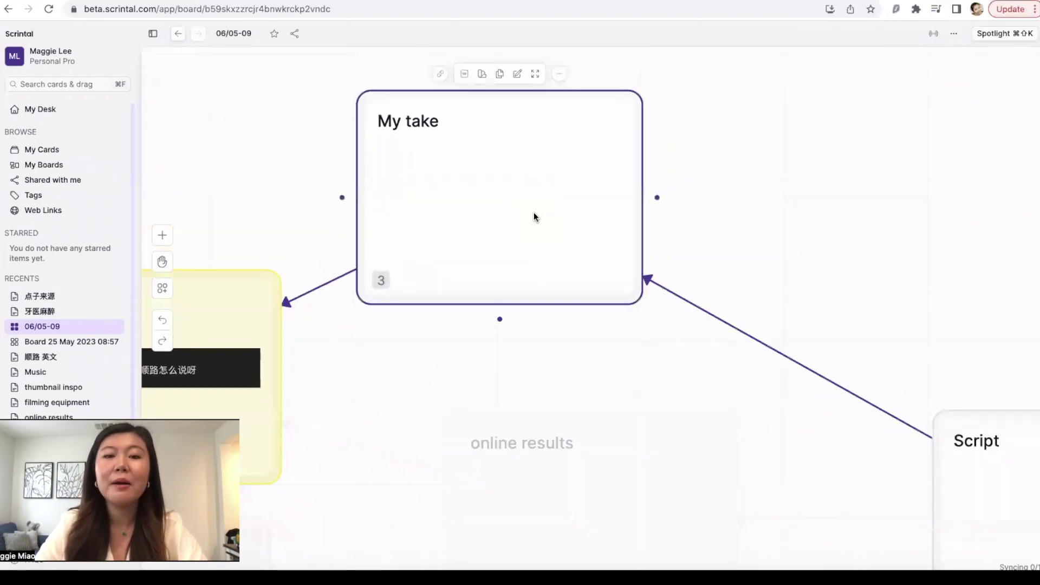
double_click(534, 212)
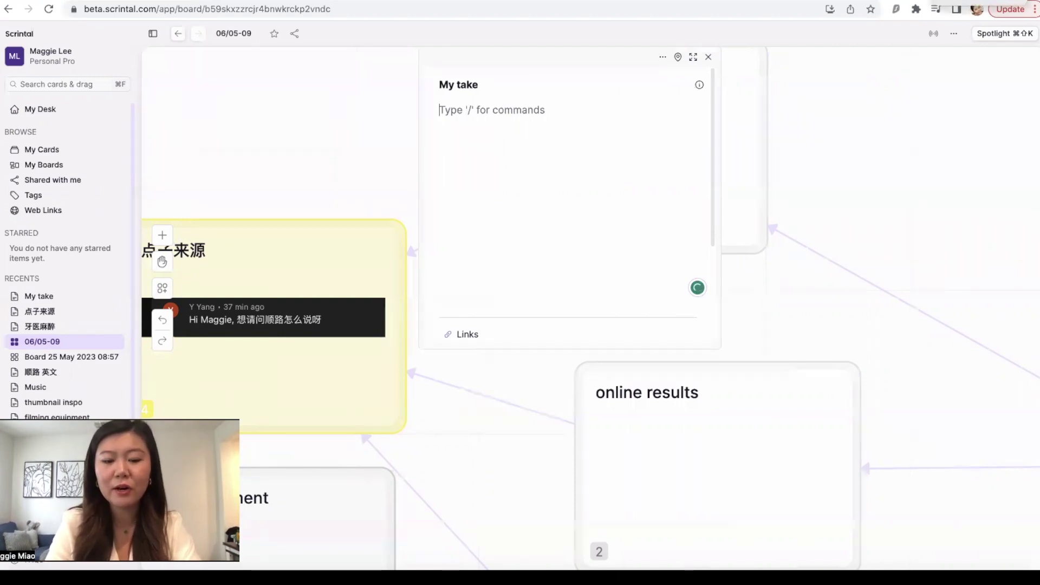
type("Siru")
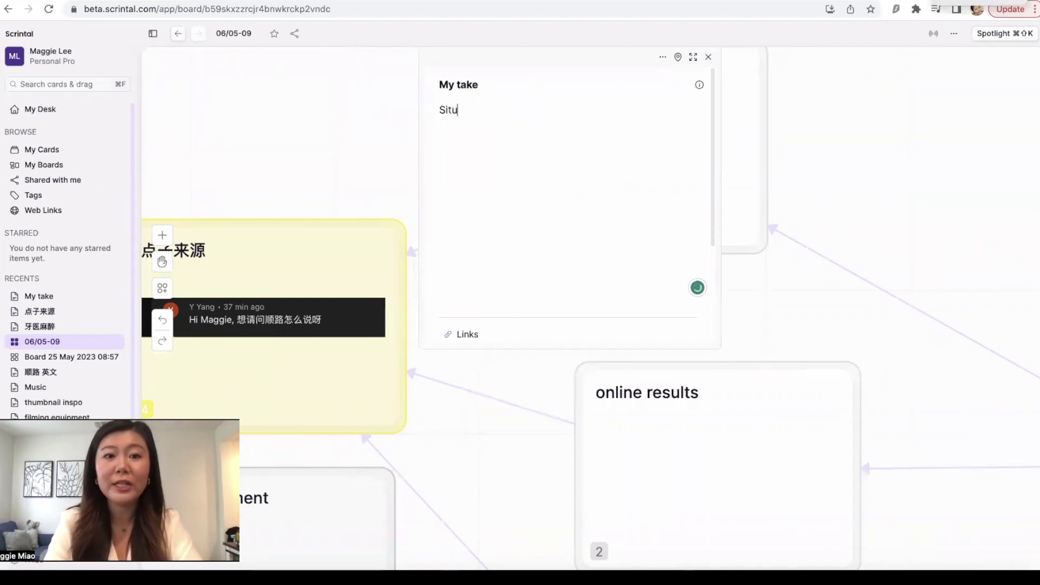
type("ations")
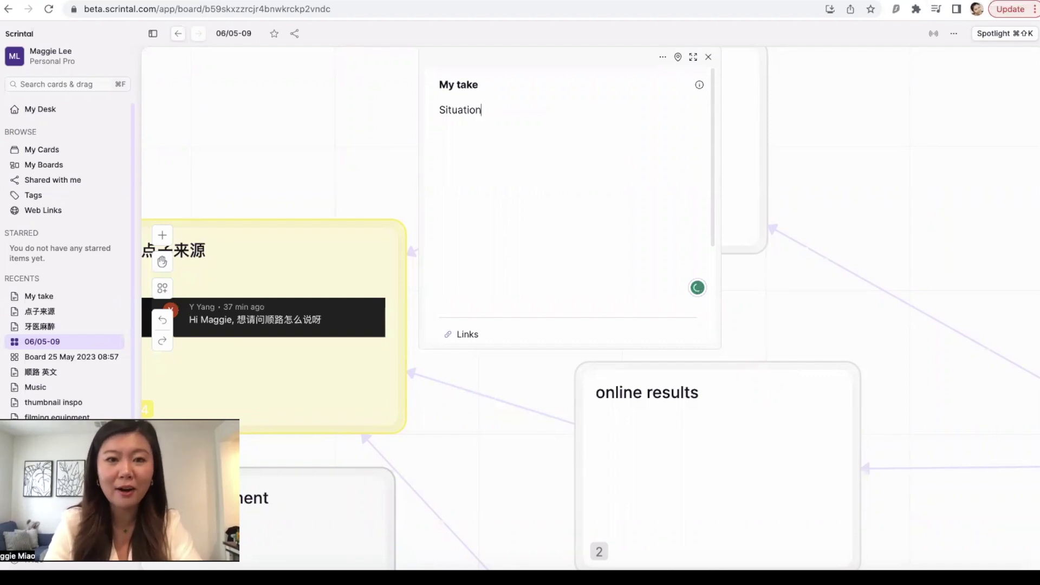
key("Return")
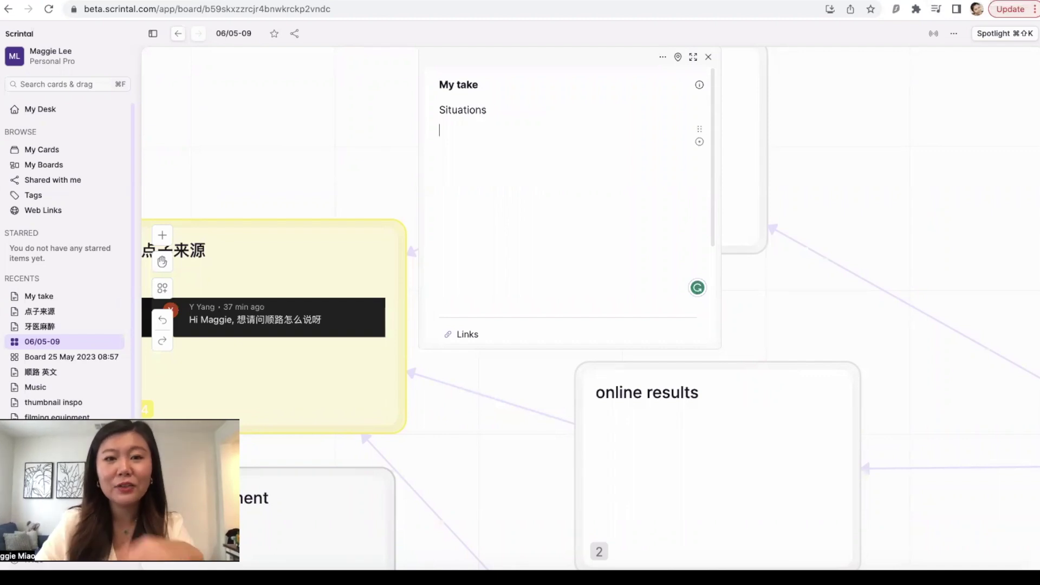
left_click(709, 58)
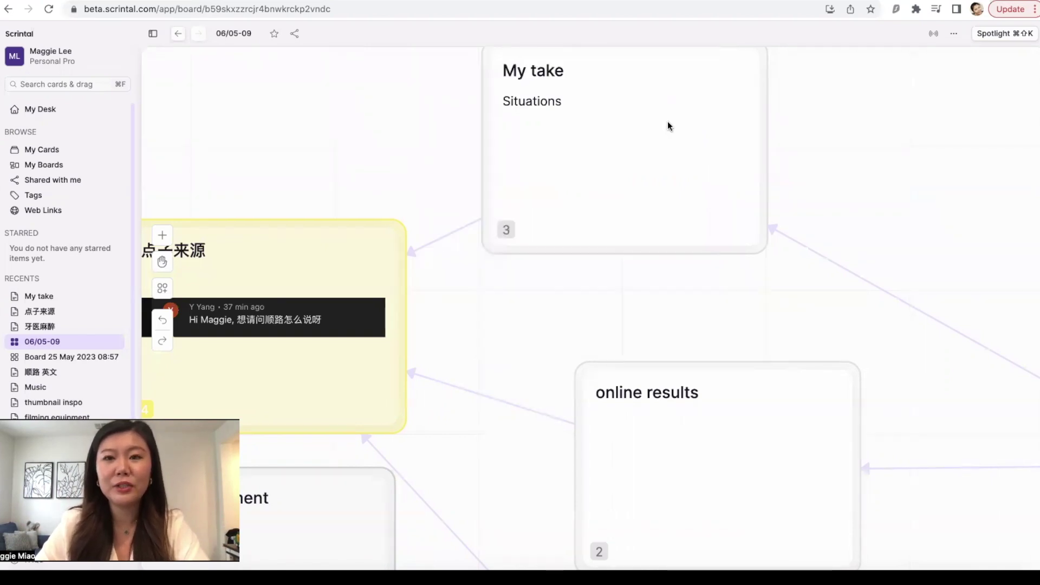
Open the online results card and look through the types of content and formatting that can be inserted
scroll(667, 121, "down", 5)
scroll(667, 122, "right", 3)
double_click(591, 154)
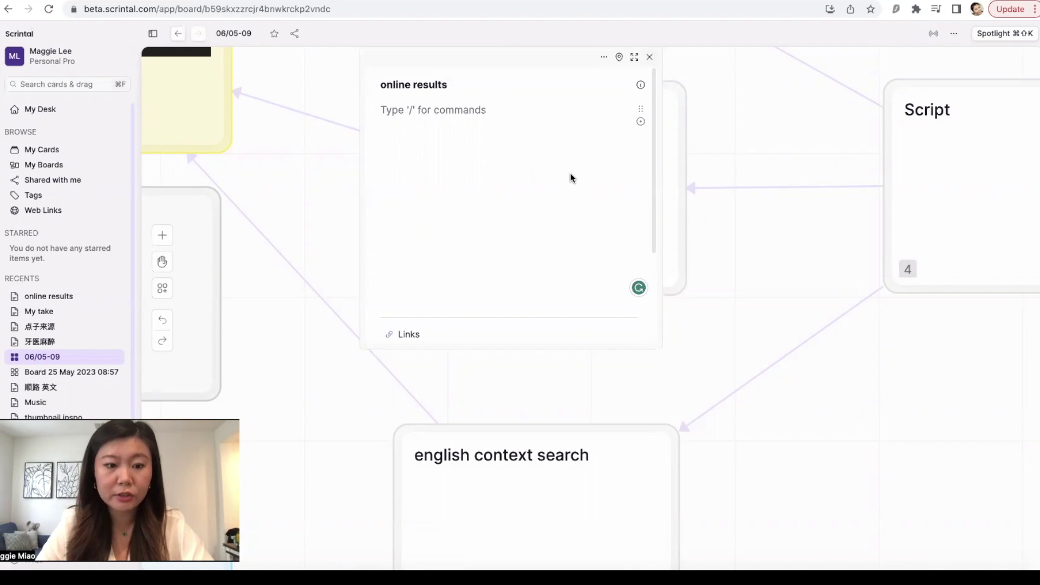
left_click(640, 122)
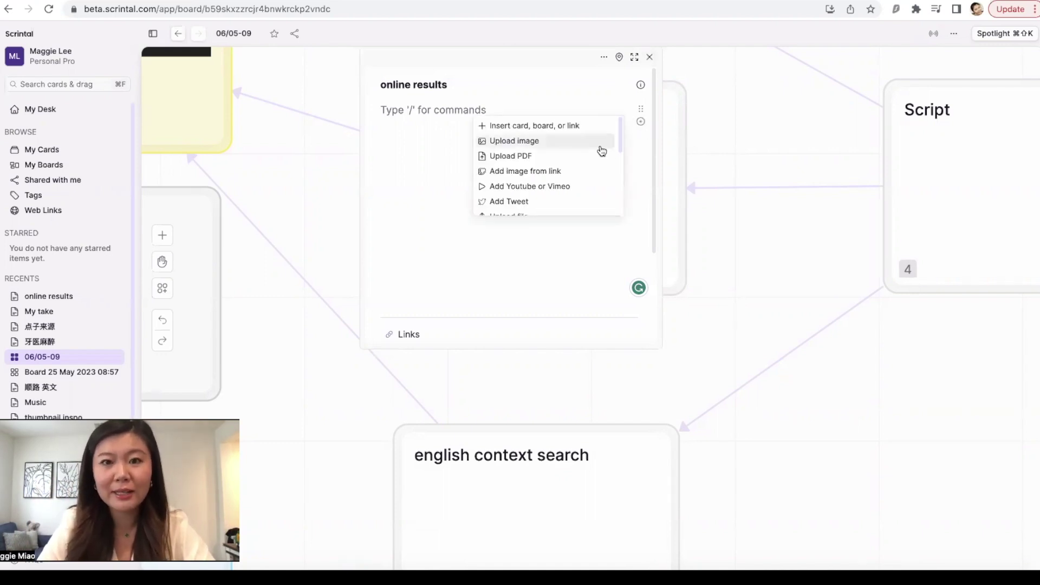
scroll(600, 150, "down", 2)
scroll(599, 147, "up", 2)
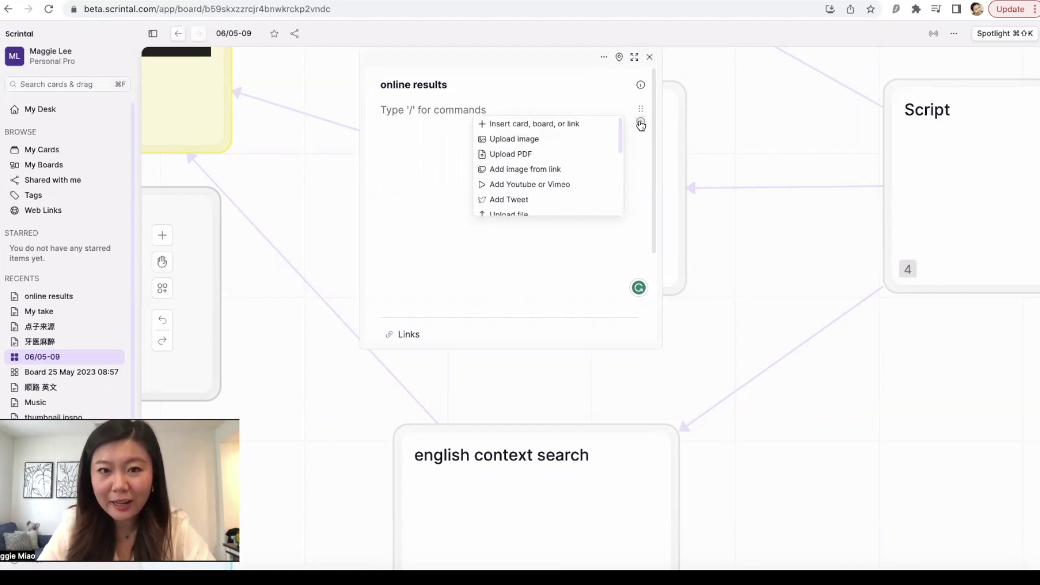
scroll(571, 200, "down", 5)
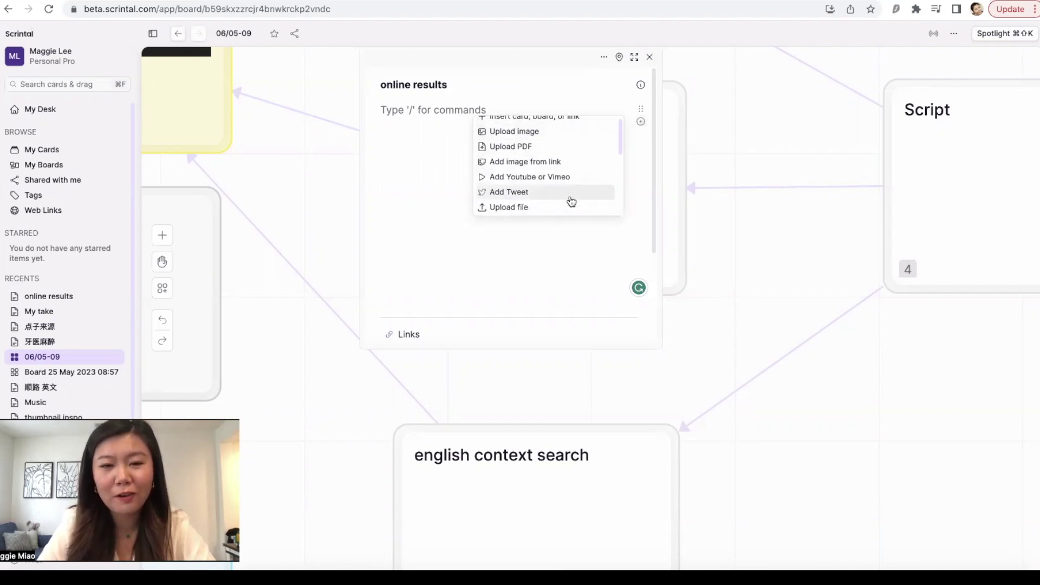
scroll(569, 196, "down", 2)
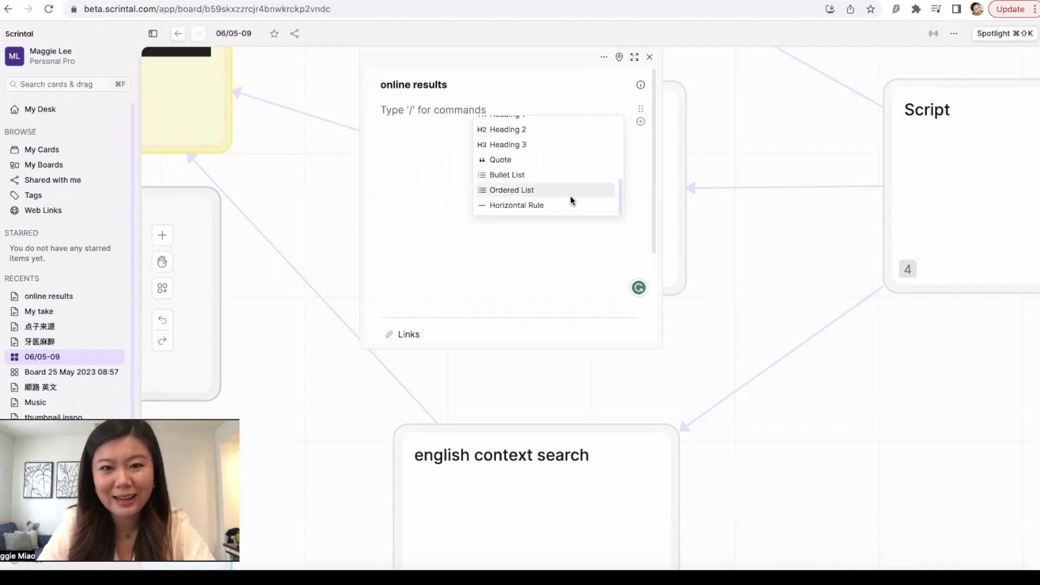
scroll(570, 196, "up", 5)
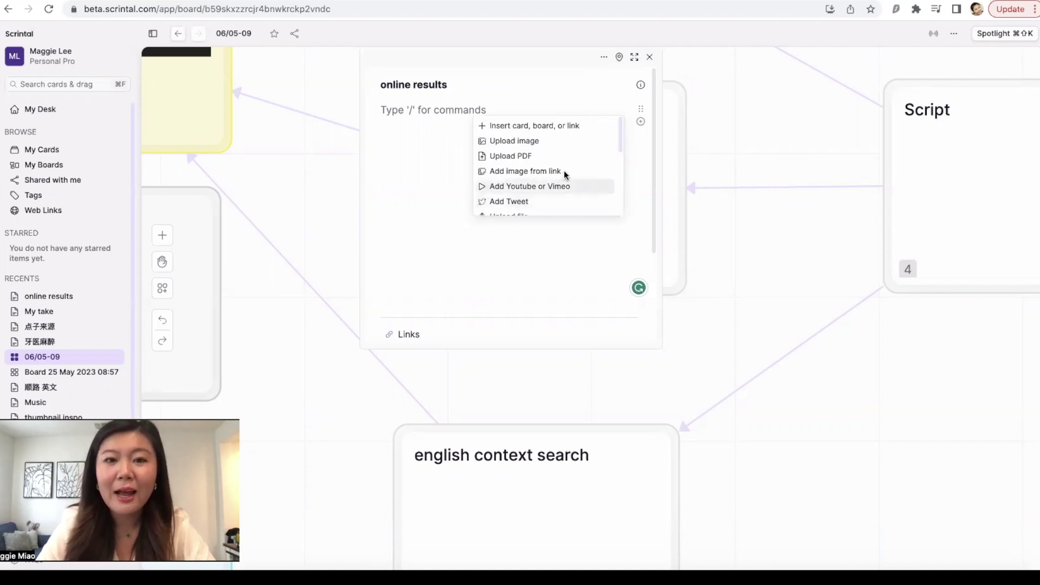
Insert the image Screen Shot 2023-05-25 at 11.33.16 AM.png from the Desktop folder into the online results card
left_click(553, 141)
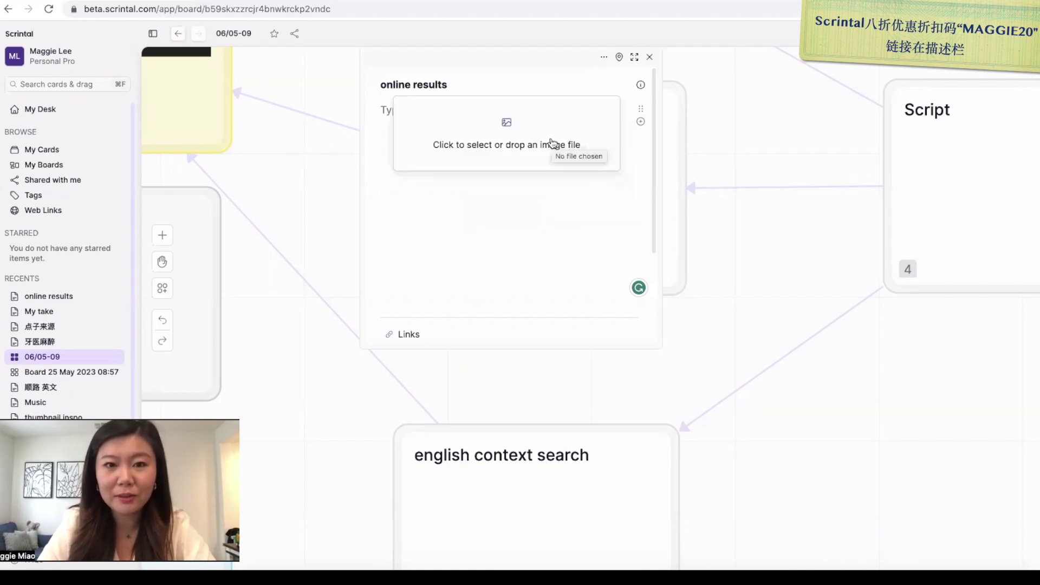
left_click(518, 146)
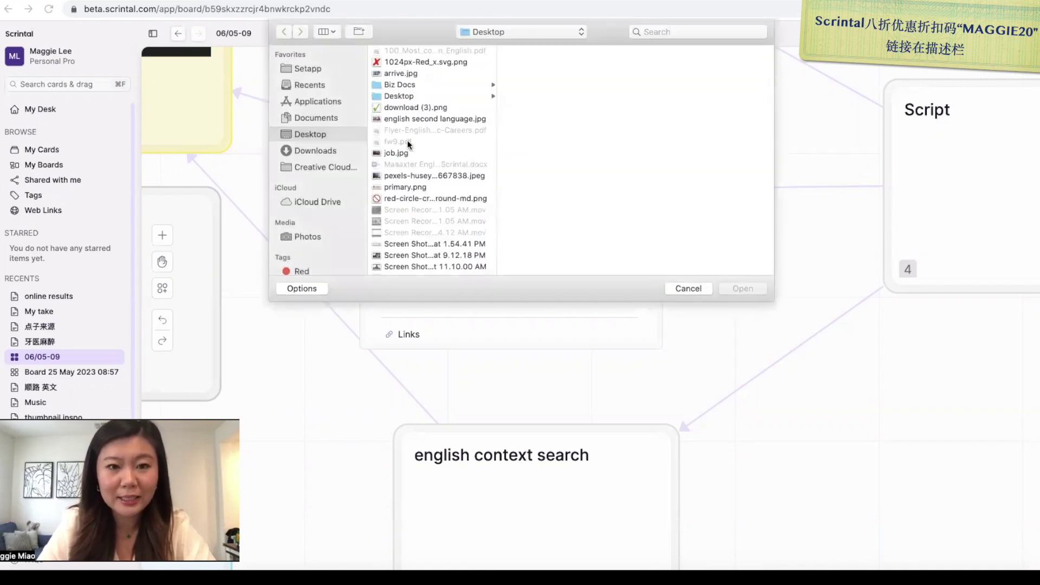
scroll(410, 153, "down", 10)
left_click(417, 242)
left_click(760, 288)
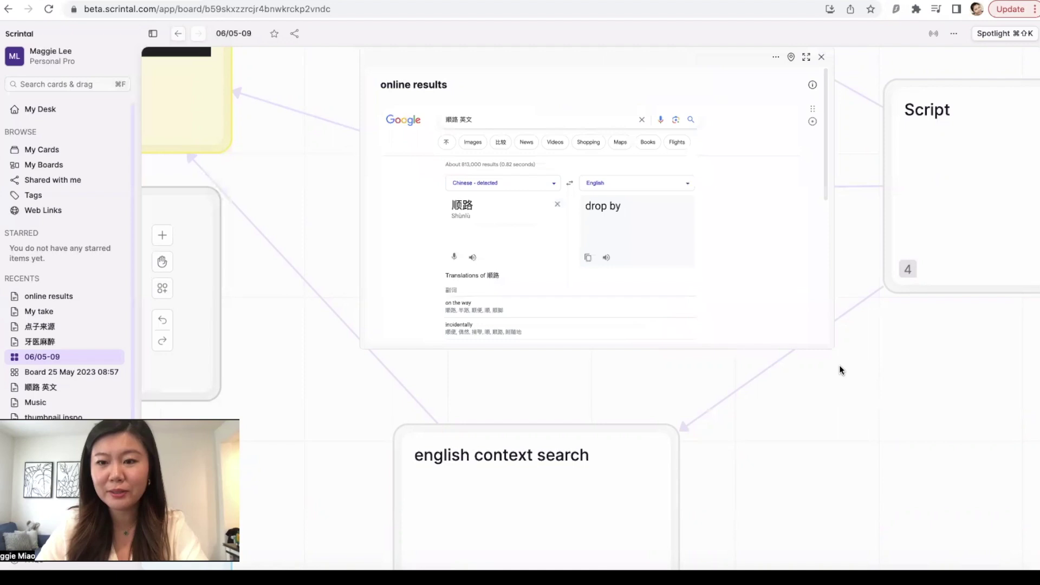
Enlarge the online results card window and review the inserted Google search screenshot for 顺路 英文
left_click_drag(832, 349, 911, 437)
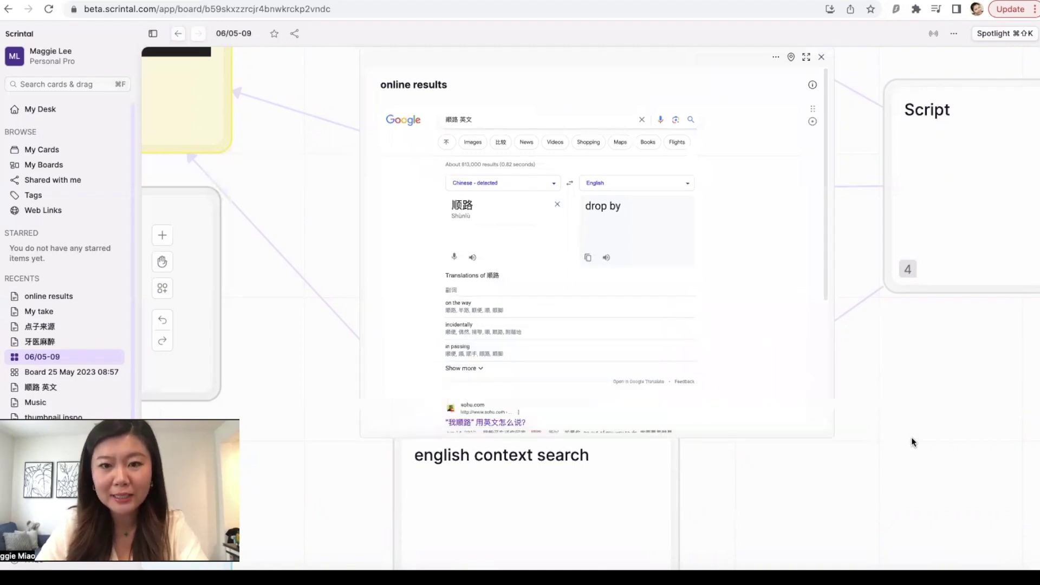
scroll(551, 253, "up", 5)
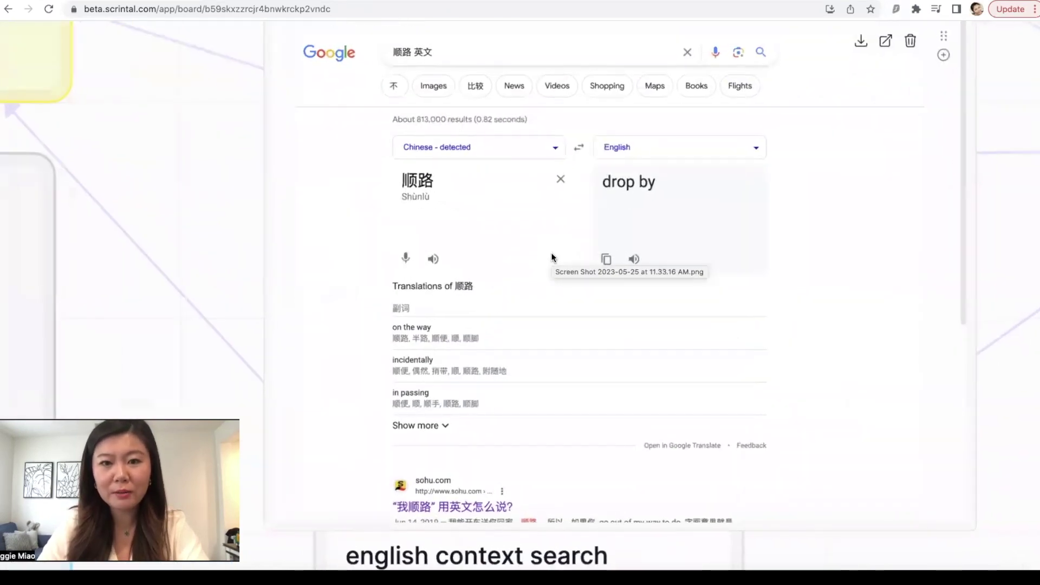
scroll(550, 252, "down", 2)
scroll(551, 252, "up", 2)
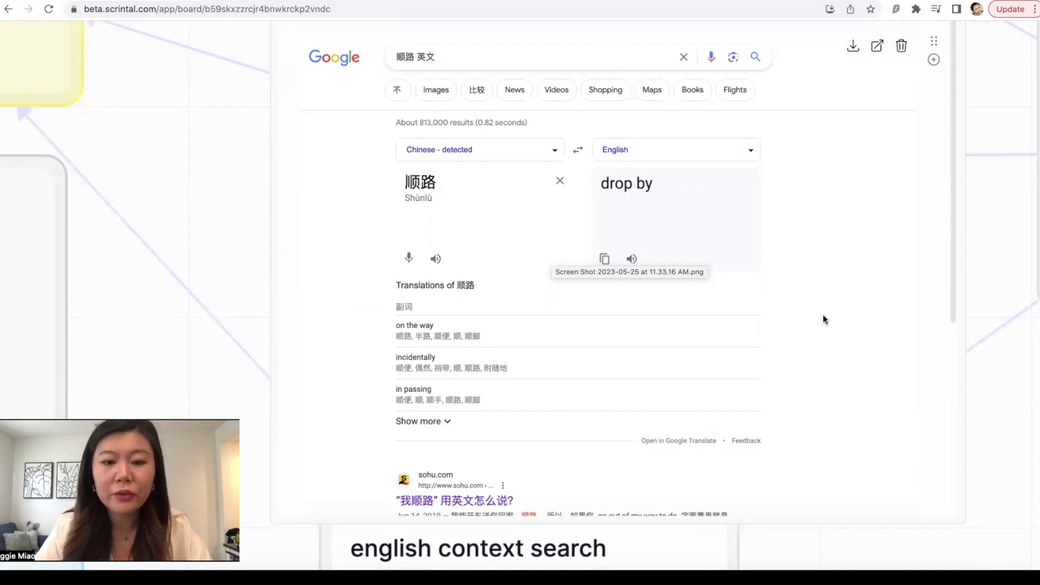
scroll(823, 315, "down", 2)
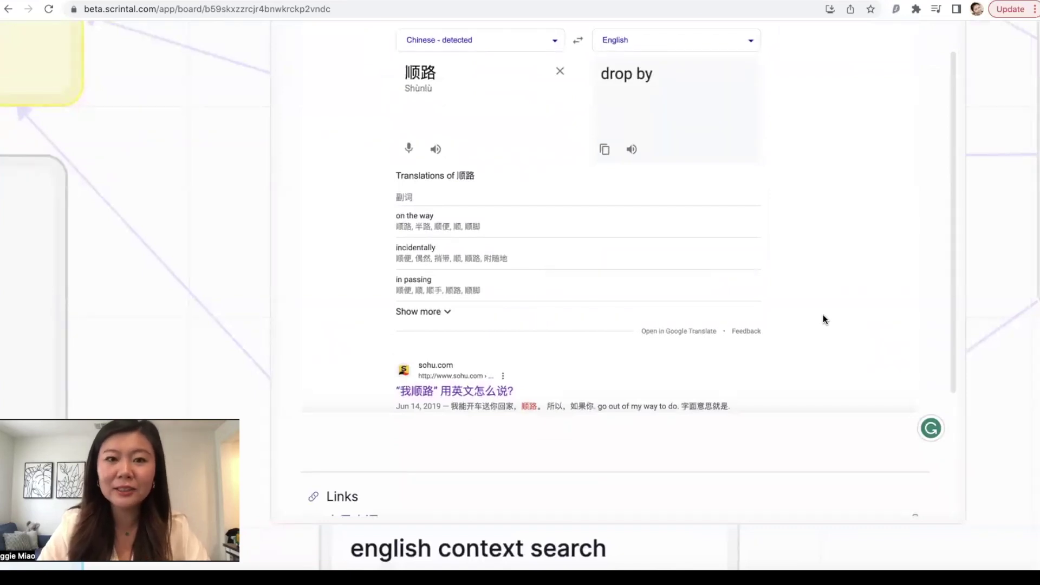
scroll(686, 273, "down", 3)
left_click(620, 254)
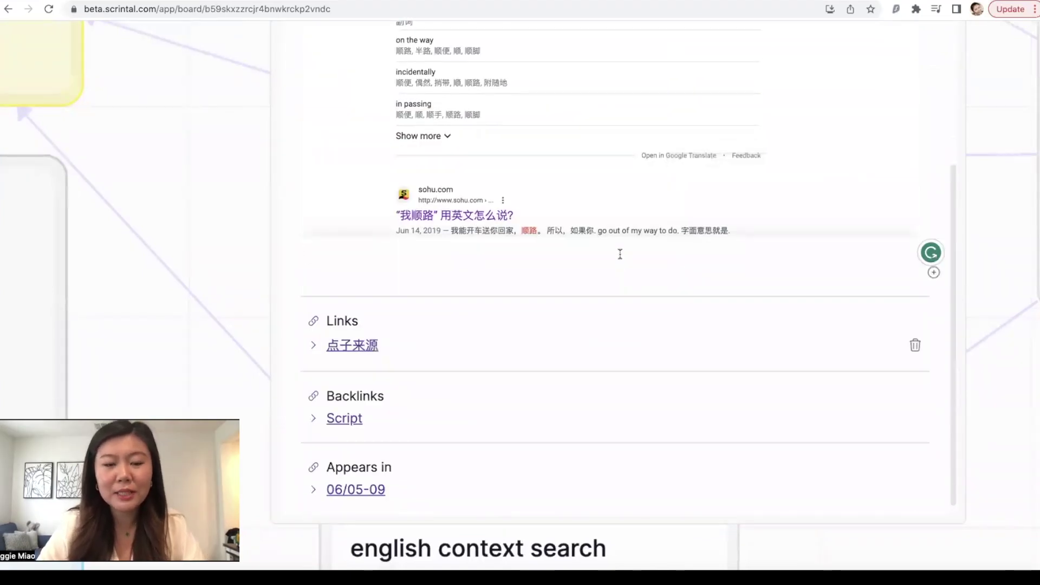
type("https://www.sohu.com/a/320523359_99925041")
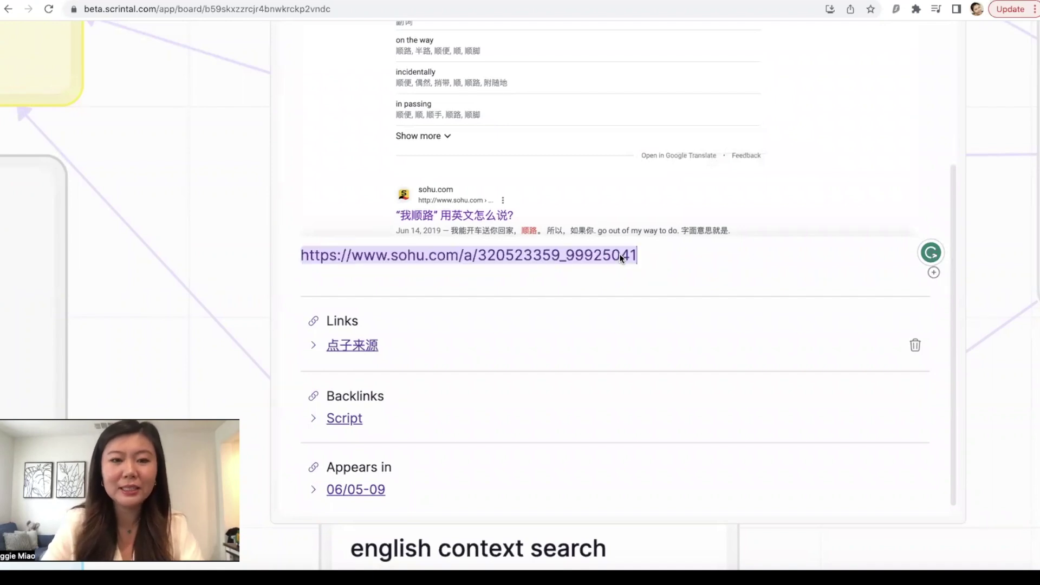
left_click(635, 288)
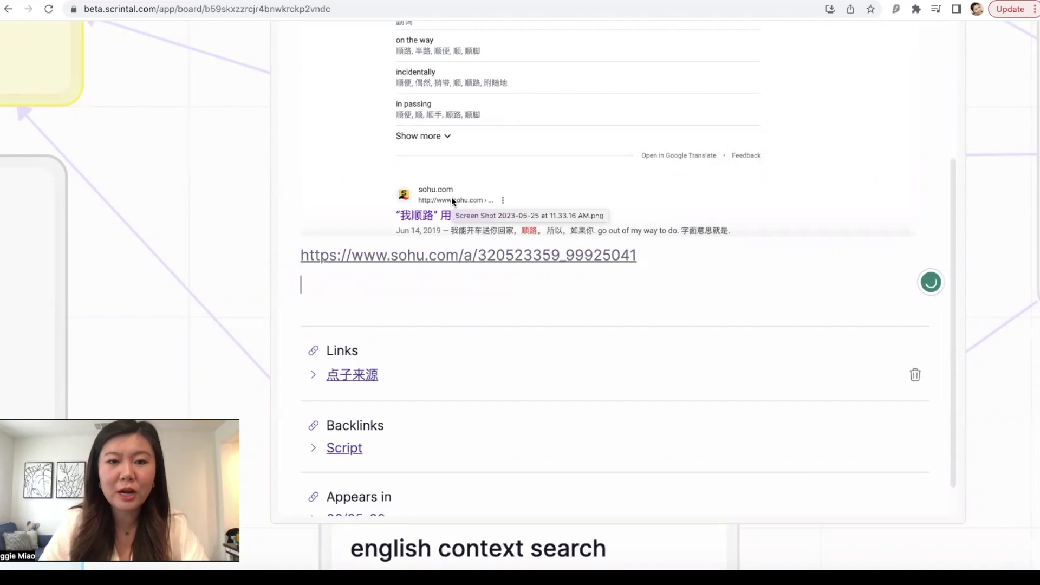
left_click(492, 255)
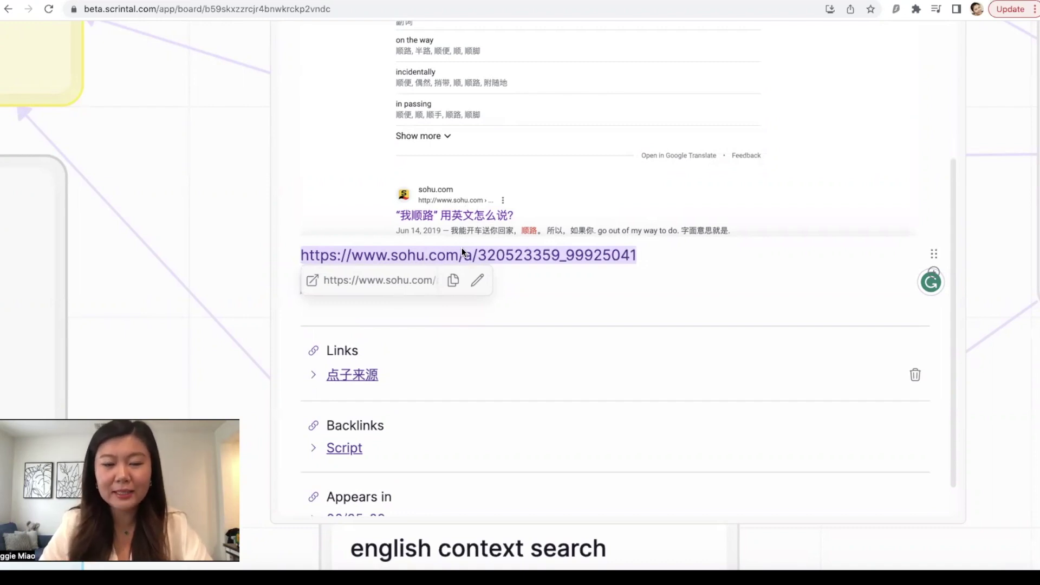
Upload 100_Most_common_in_American_English.pdf into the online results card, directly beneath the screenshot
scroll(740, 217, "up", 4)
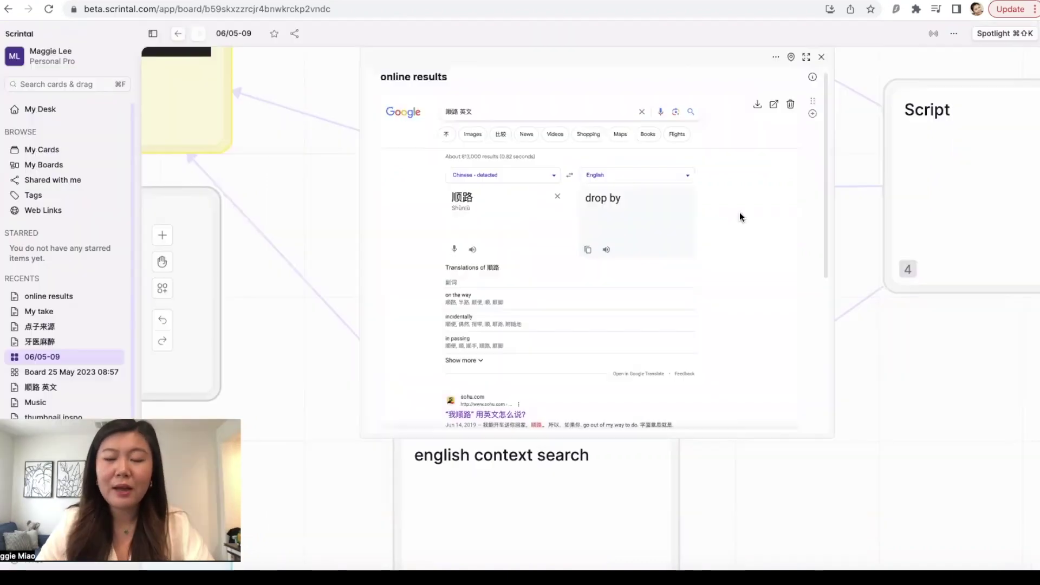
scroll(740, 217, "down", 4)
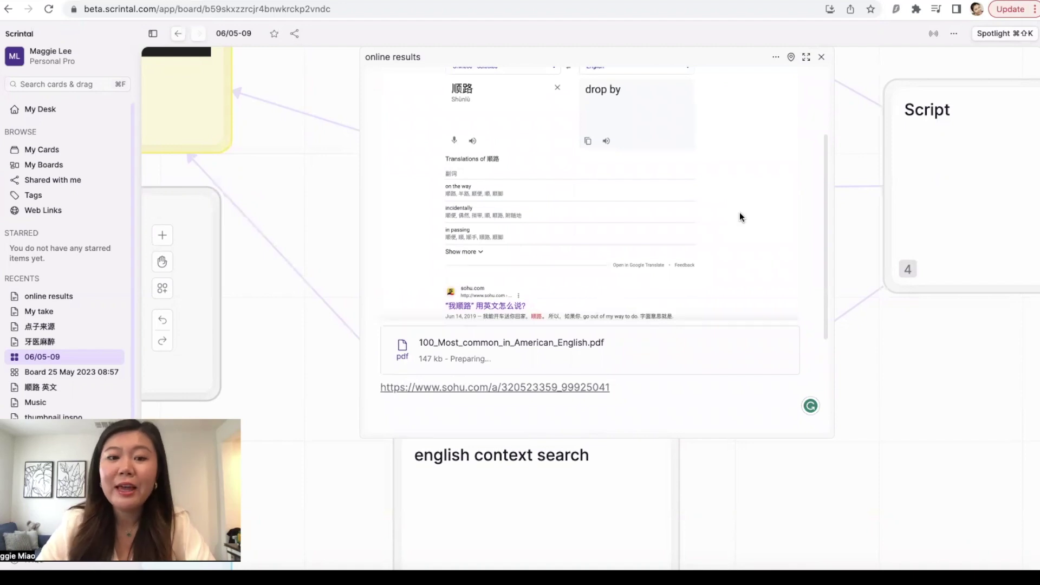
scroll(739, 212, "up", 4)
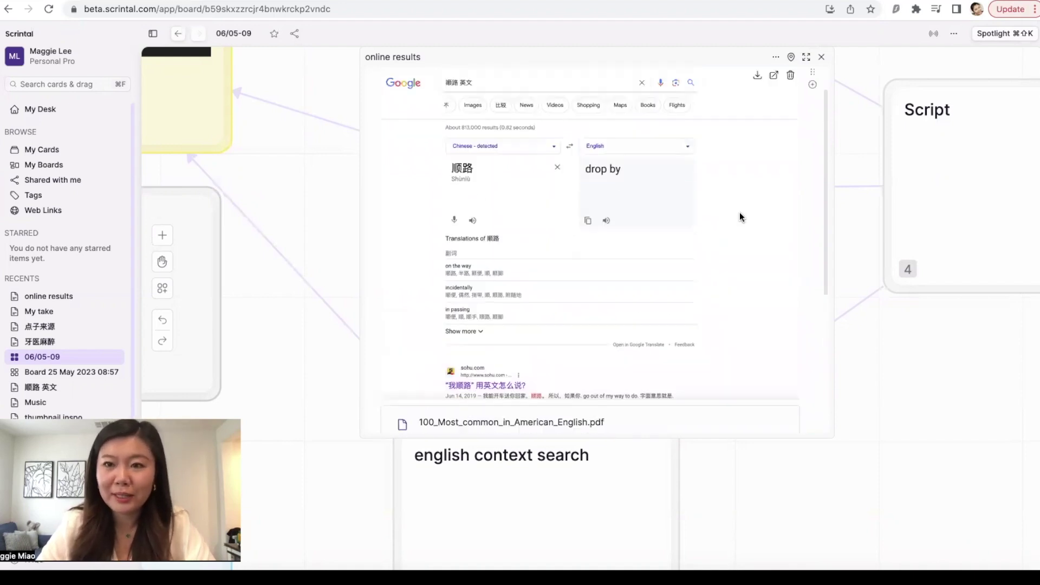
left_click(813, 122)
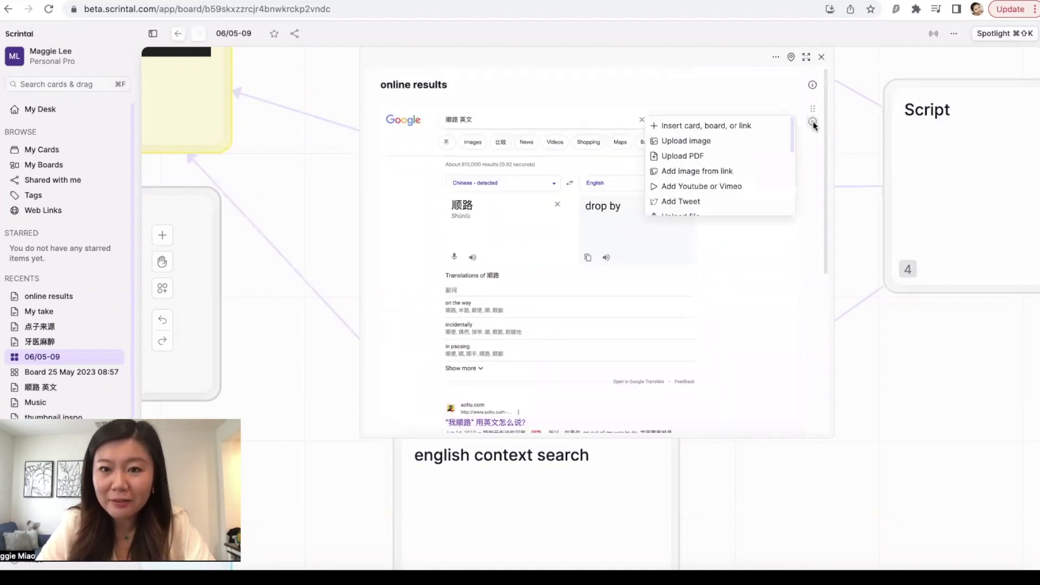
left_click(719, 156)
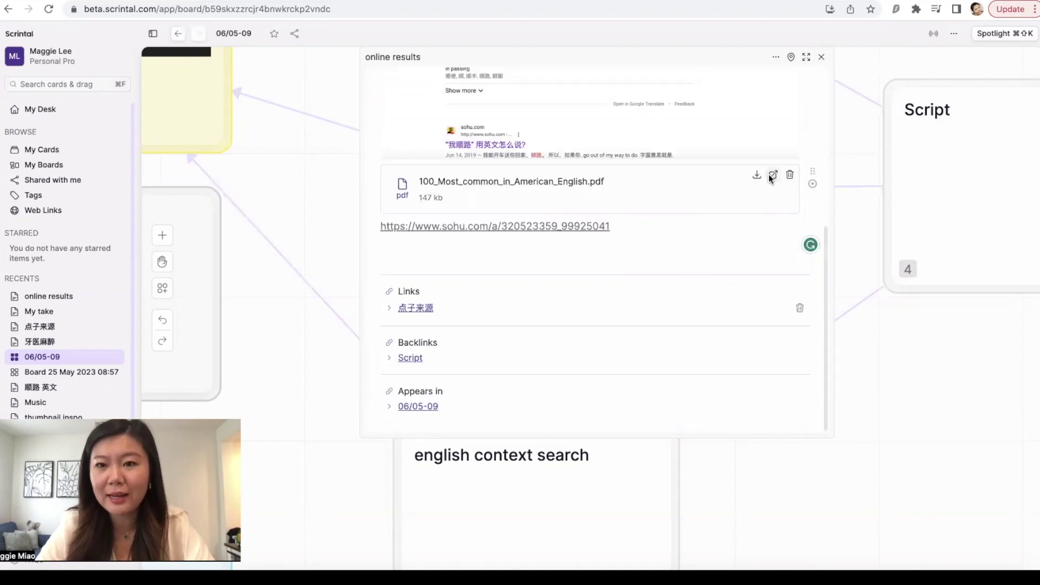
Open the uploaded 100_Most_common_in_American_English.pdf from the card and look through its word list
left_click(769, 174)
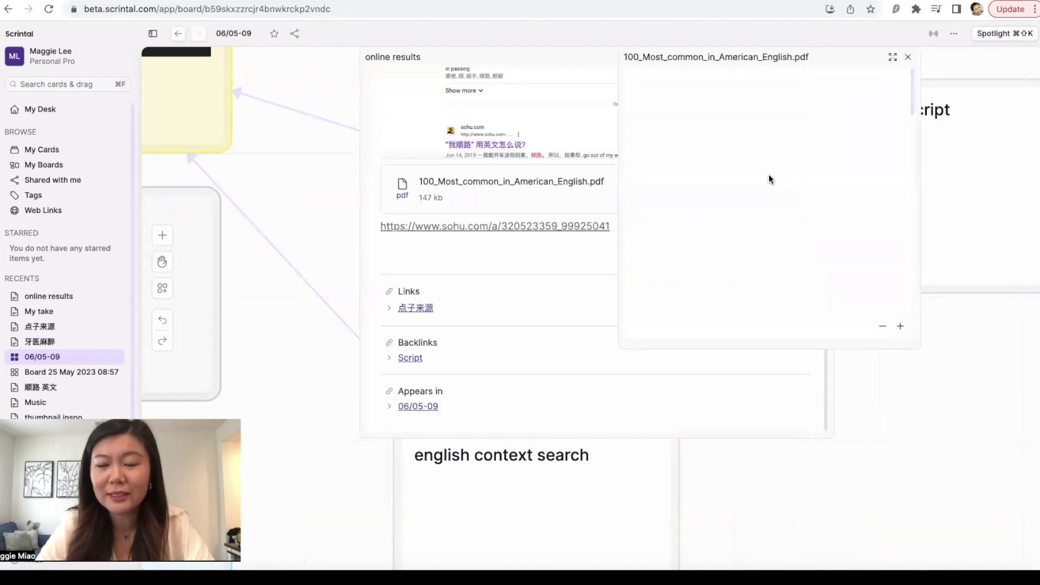
scroll(824, 200, "up", 5)
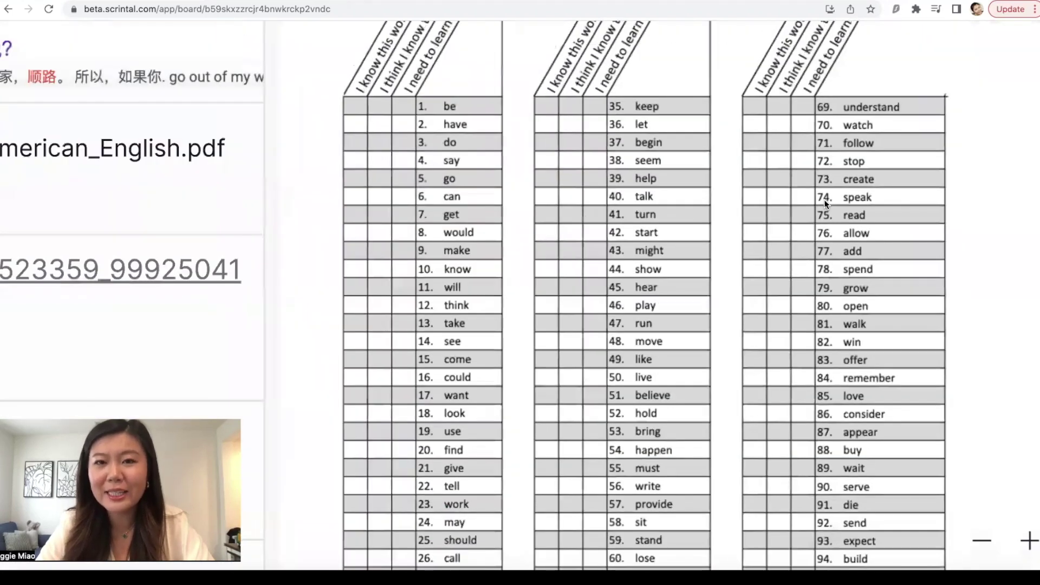
scroll(823, 199, "down", 2)
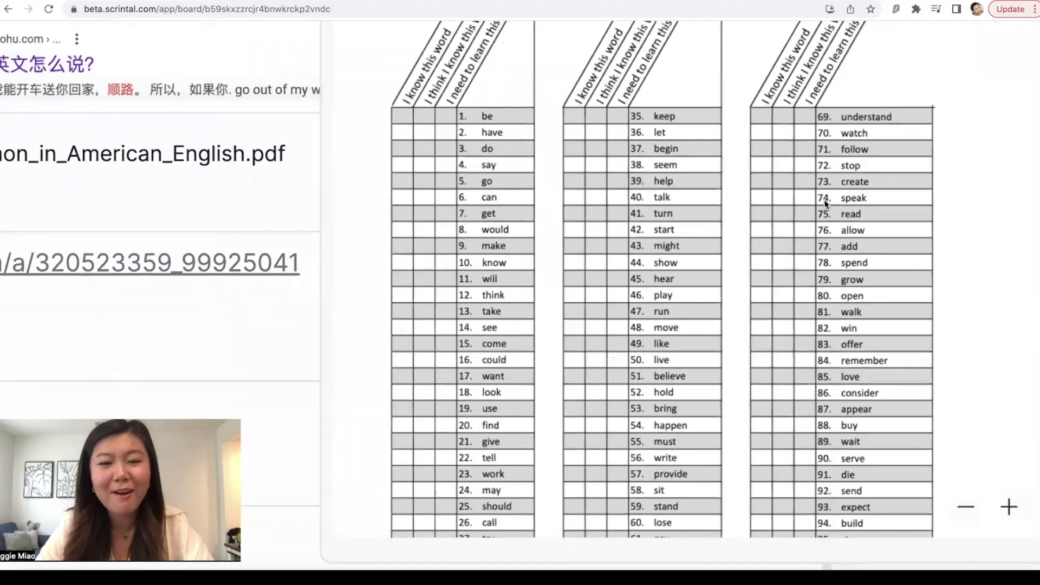
scroll(824, 199, "up", 1)
scroll(824, 199, "up", 5)
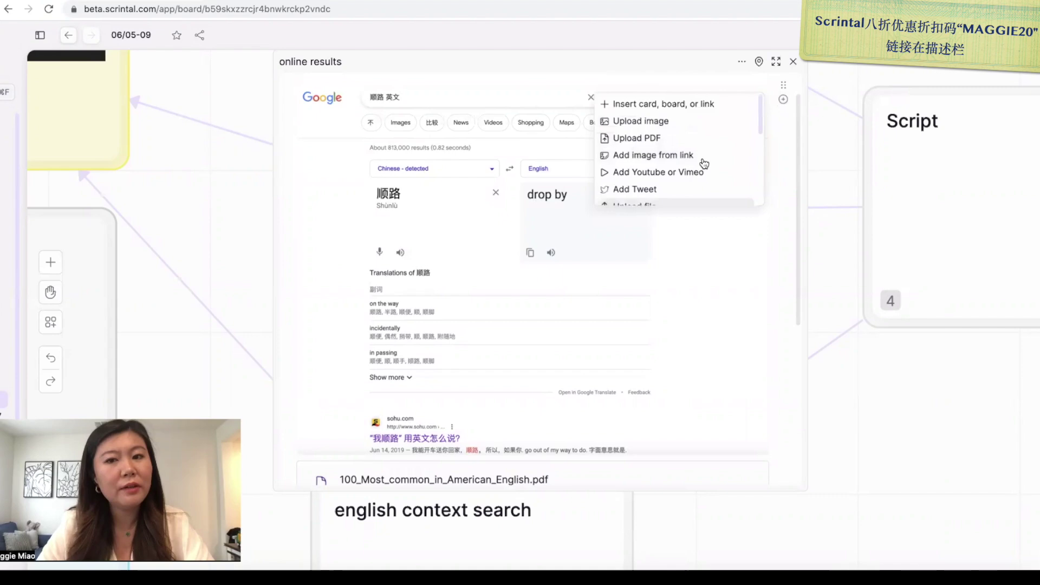
scroll(704, 163, "down", 2)
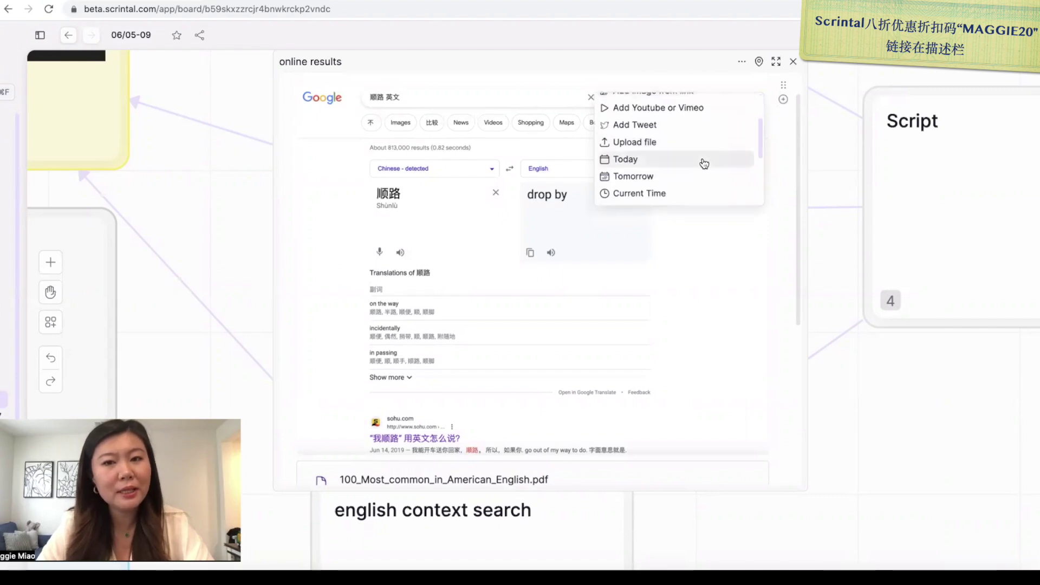
scroll(704, 164, "up", 3)
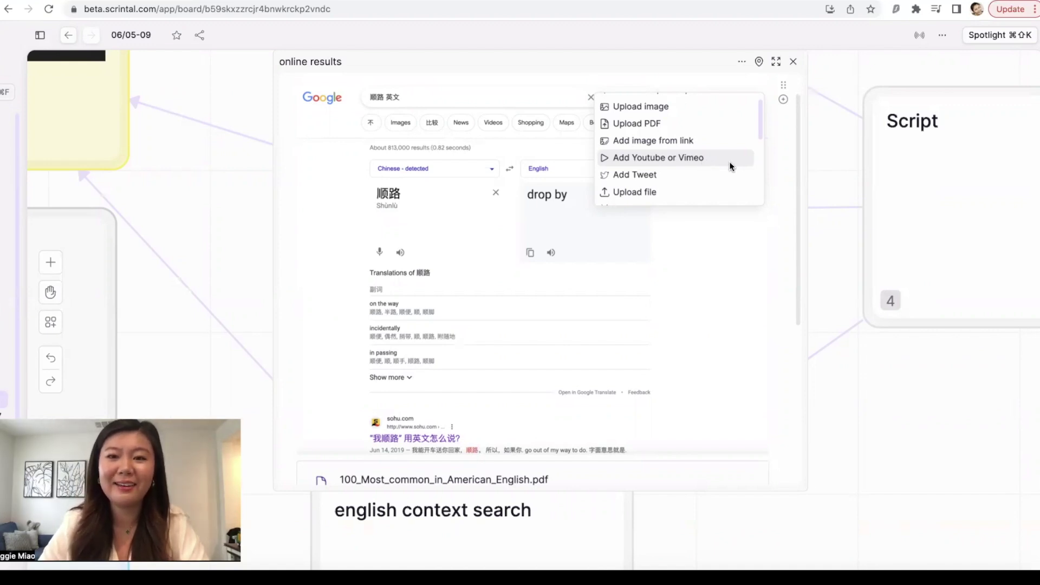
left_click(721, 156)
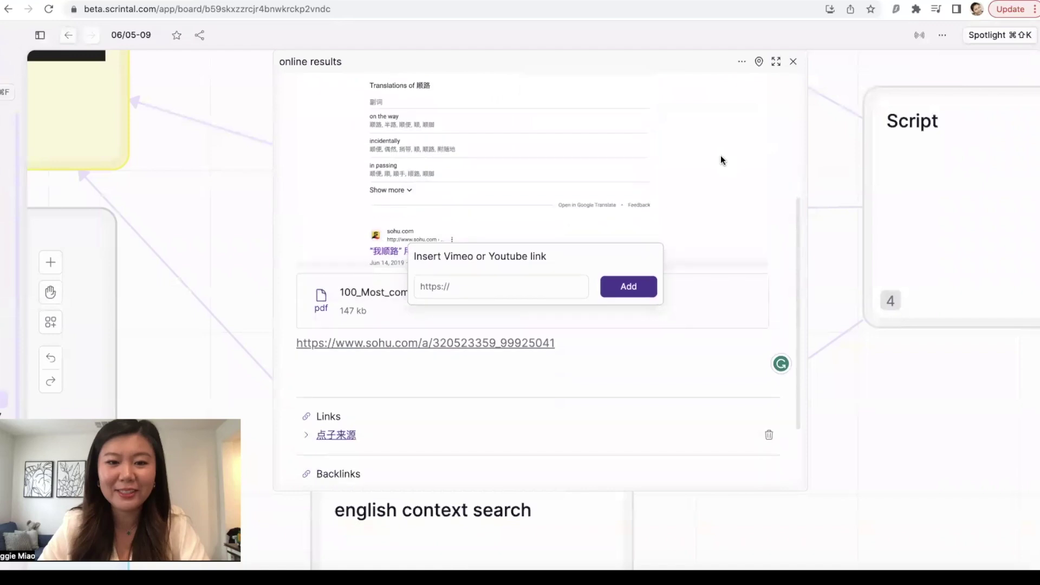
left_click(489, 258)
type("https://www.youtube.com/watch?v=tR0ed5XnfHQ")
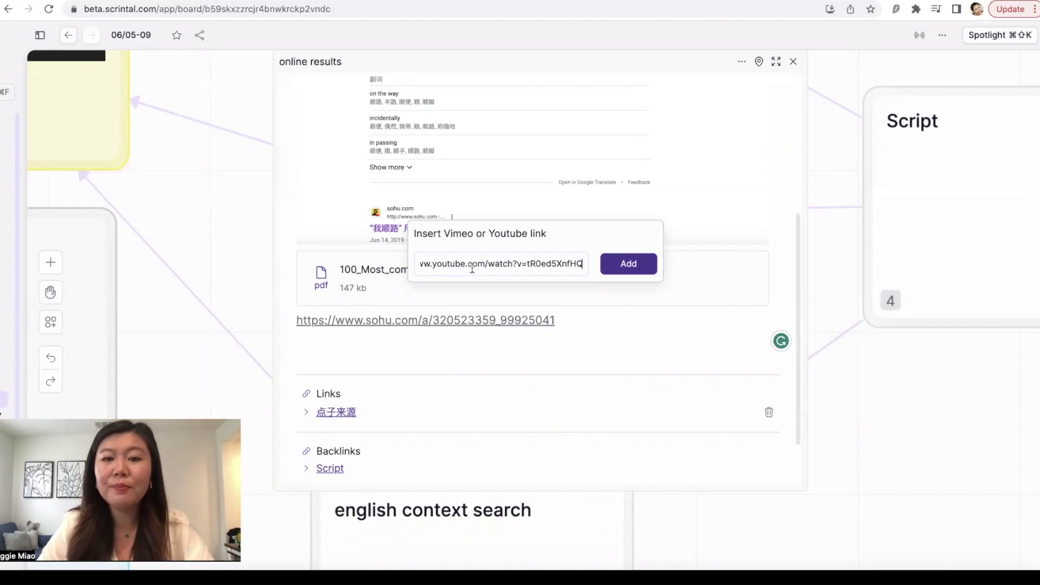
left_click(626, 264)
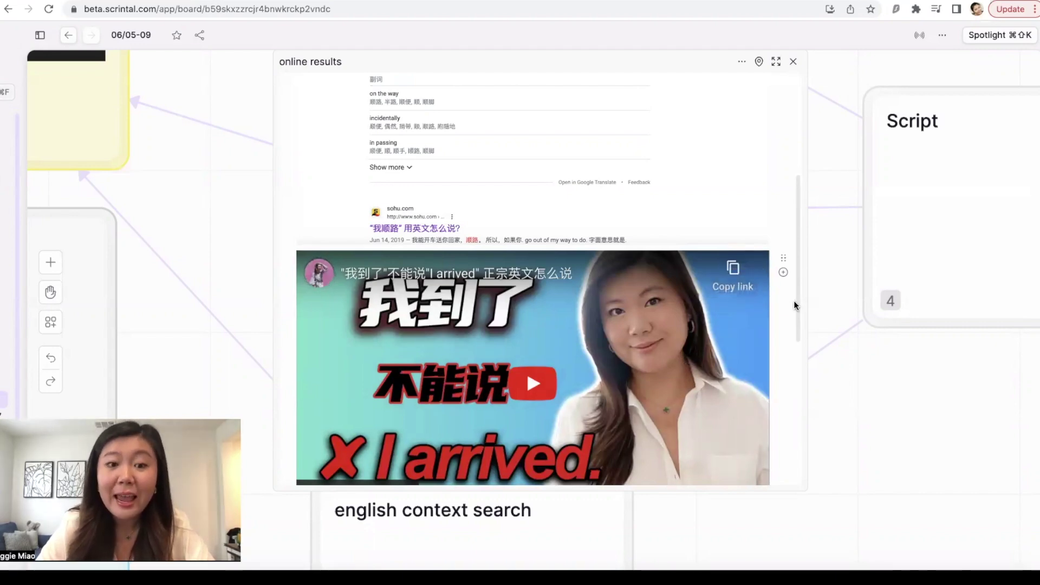
Review the image, video, PDF and link in the online results card, and close the card
scroll(644, 248, "down", 10)
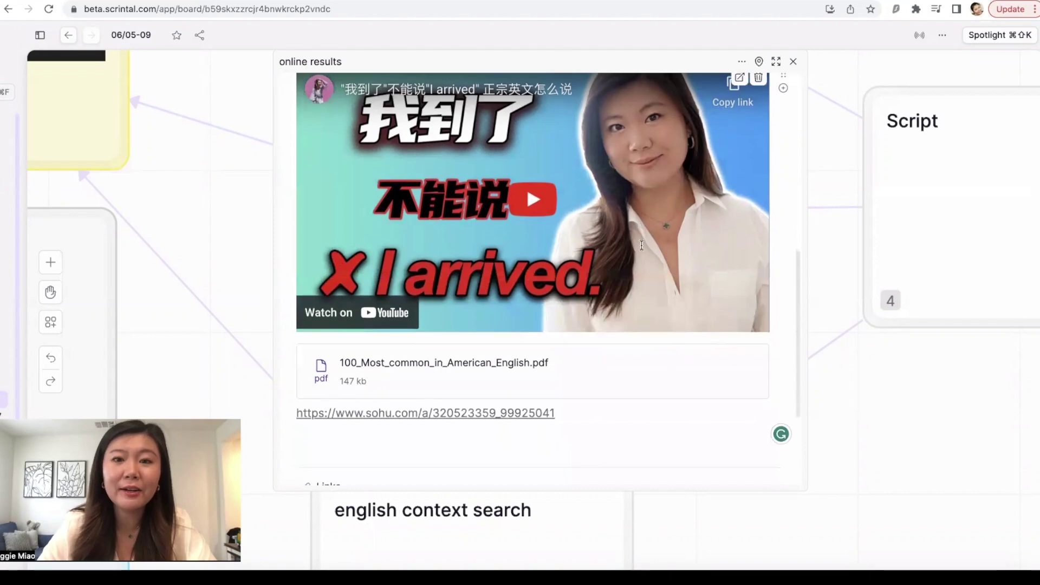
scroll(650, 251, "up", 15)
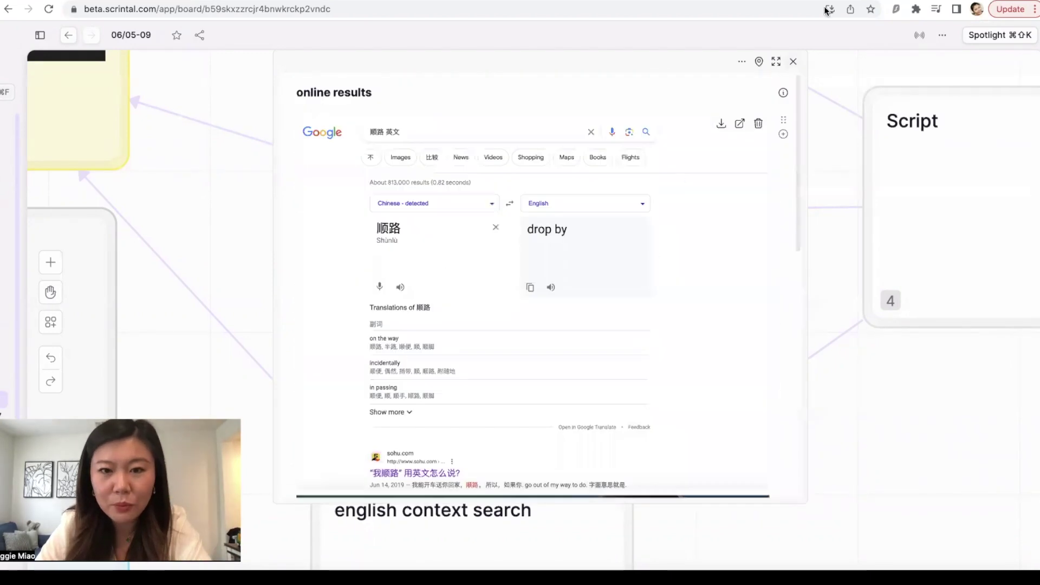
left_click(793, 61)
scroll(450, 254, "down", 10)
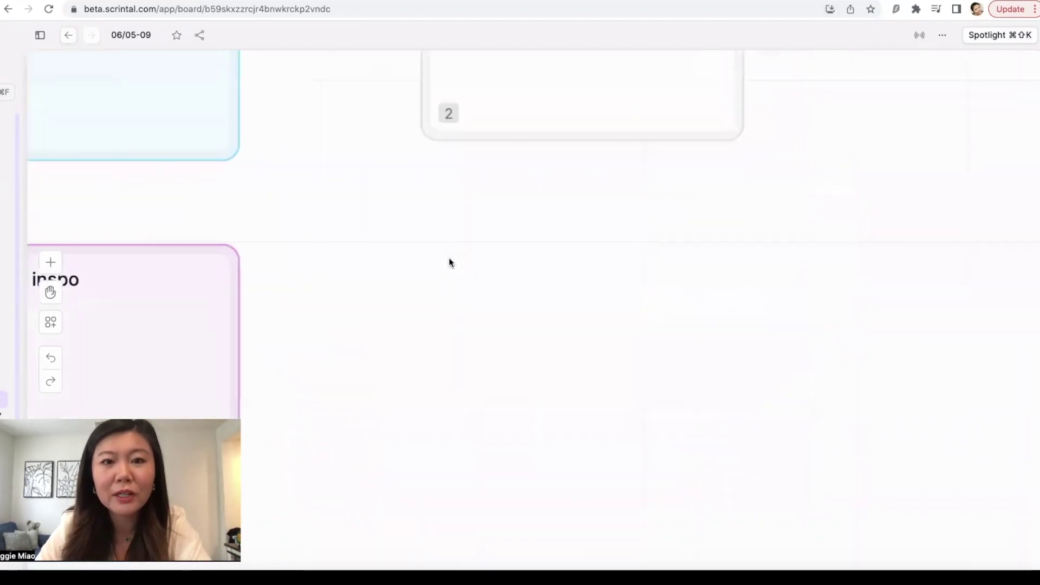
scroll(447, 263, "up", 10)
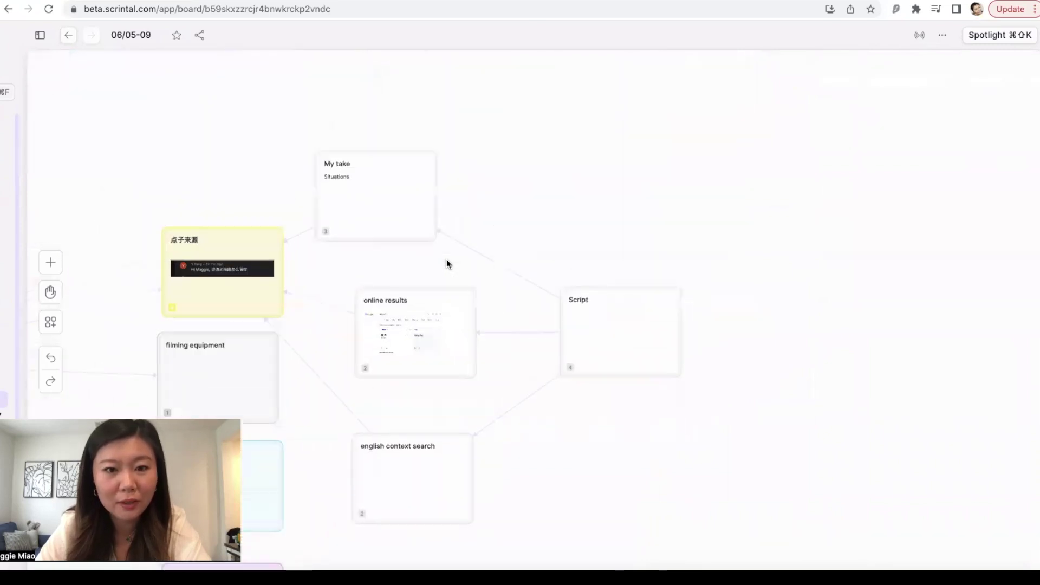
scroll(446, 259, "down", 4)
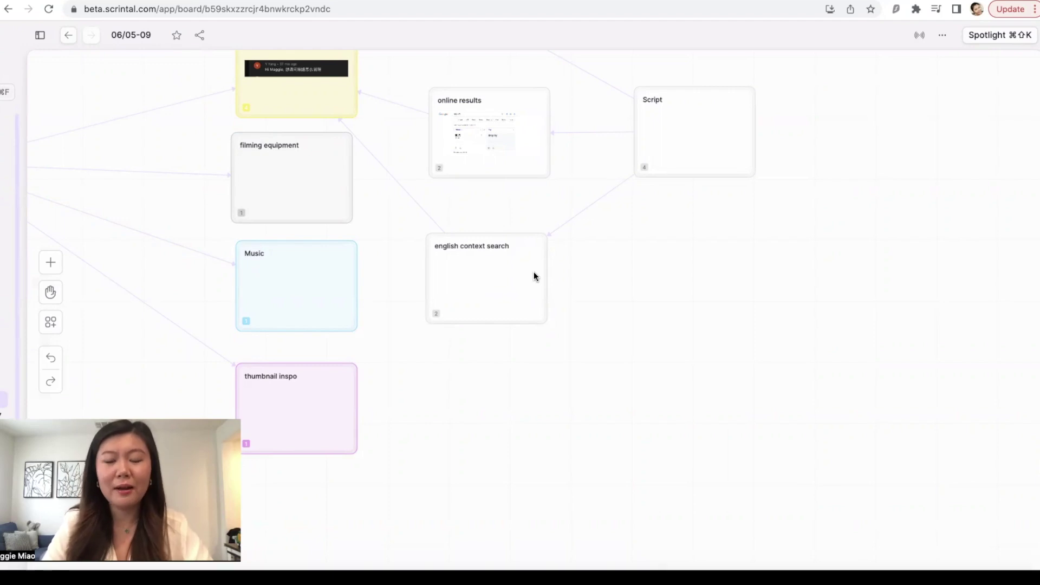
left_click(508, 289)
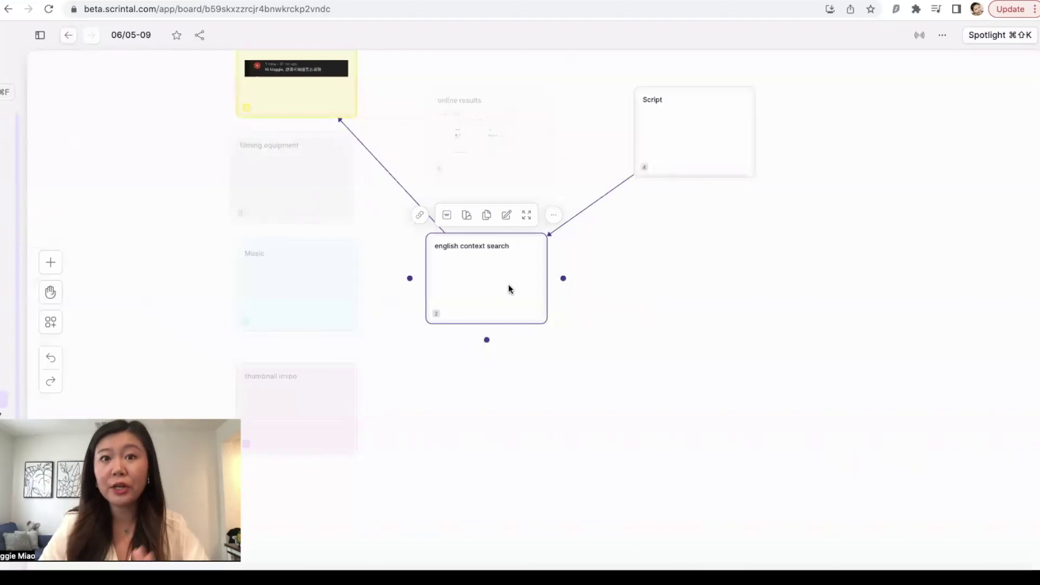
left_click(506, 215)
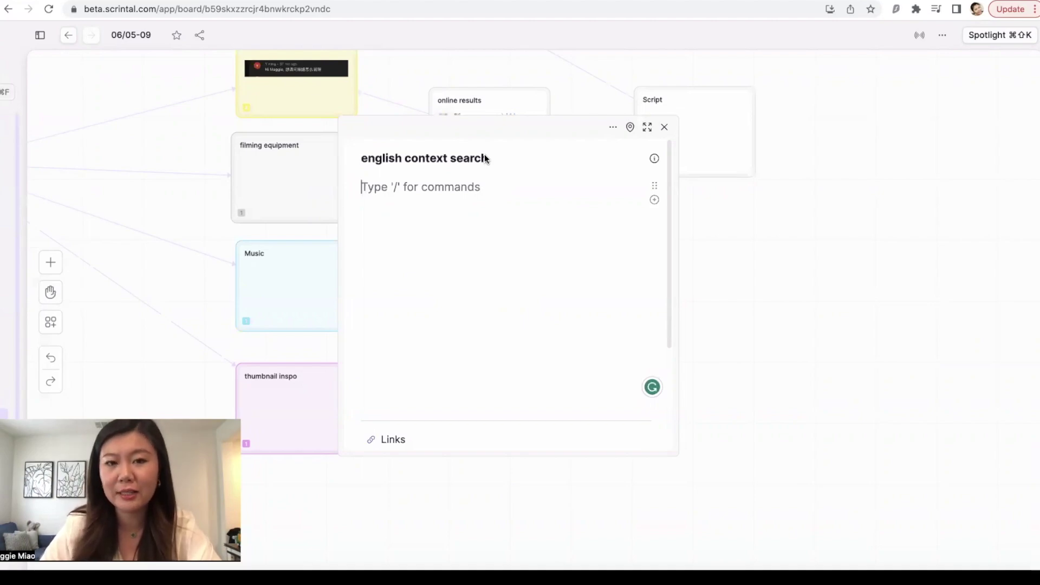
key("super+v")
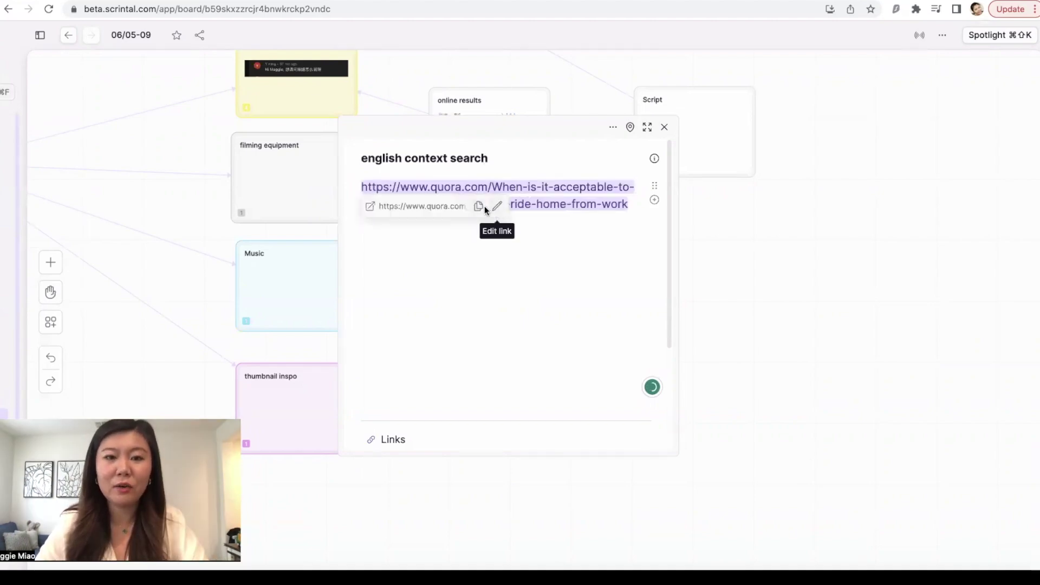
left_click(412, 206)
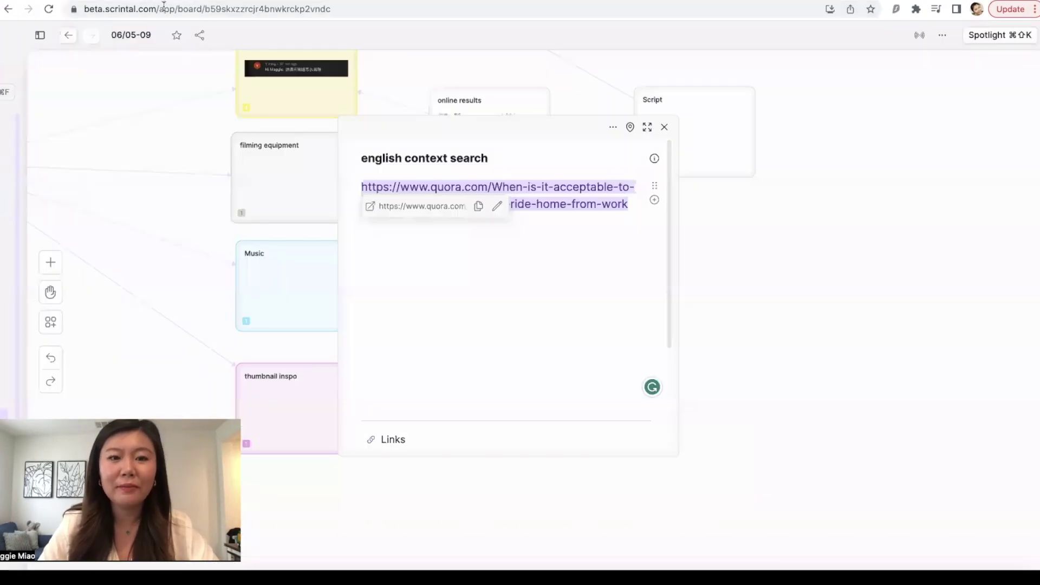
left_click(453, 276)
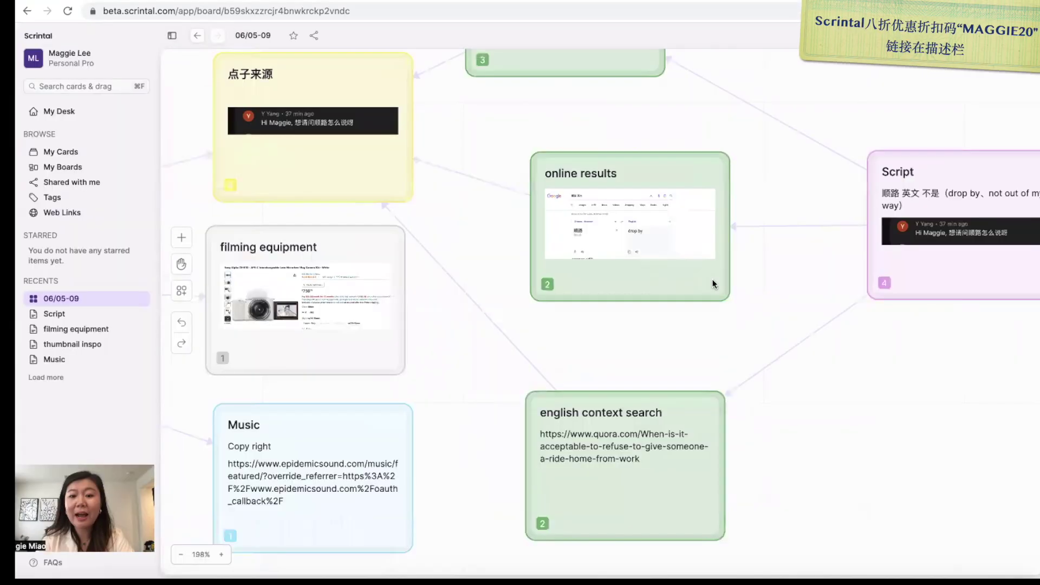
Open the Script card, read through its script text down to the linked cards, and close it
scroll(710, 282, "up", 5)
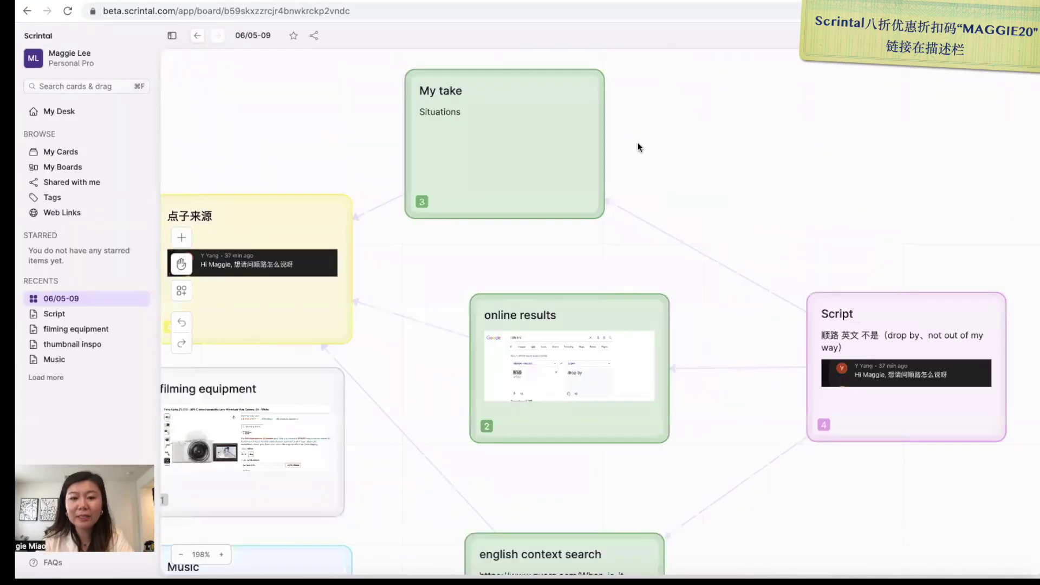
scroll(632, 440, "down", 8)
scroll(632, 440, "right", 6)
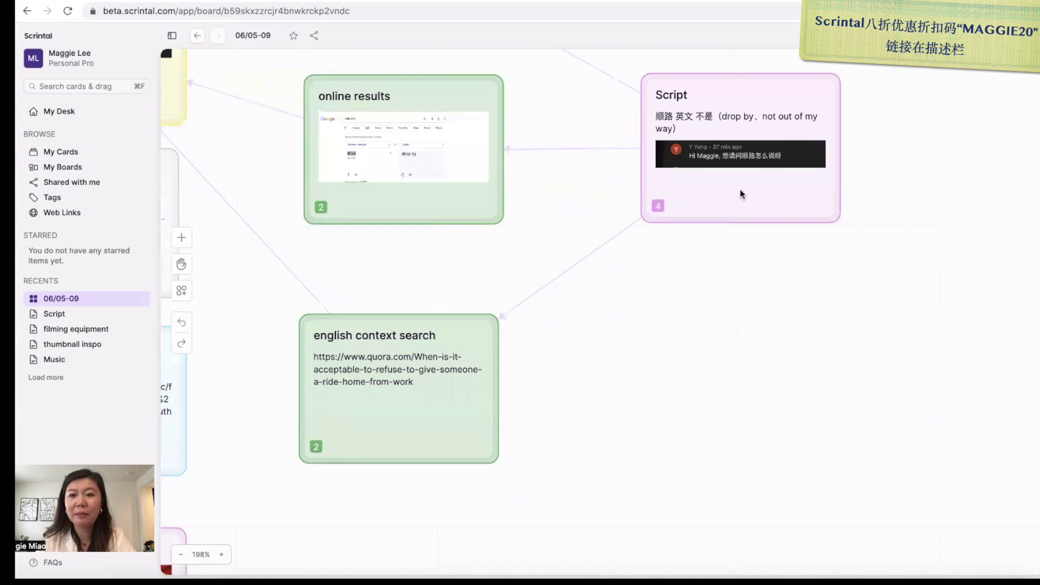
left_click(740, 194)
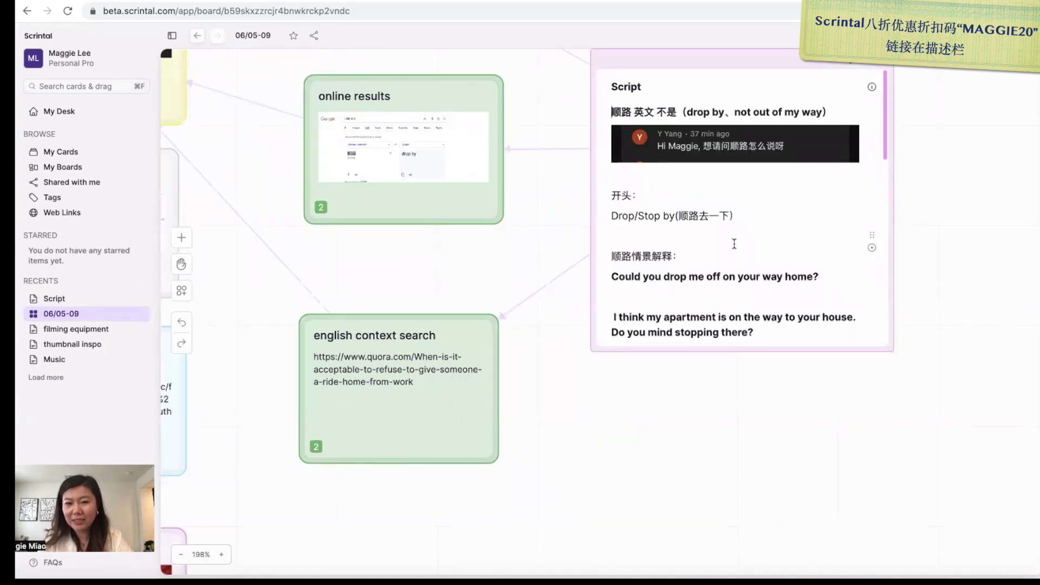
scroll(733, 242, "down", 10)
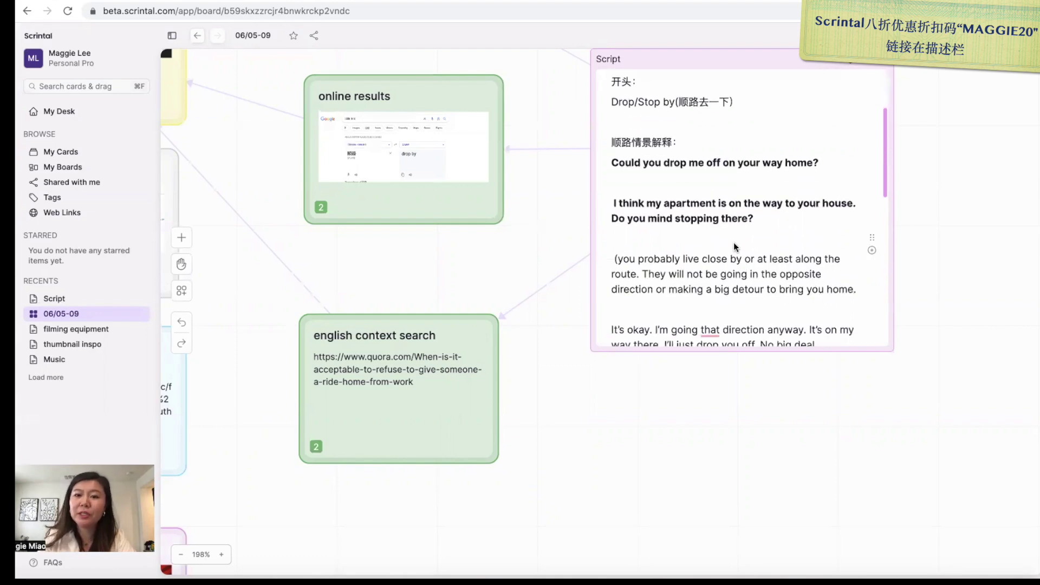
scroll(733, 242, "down", 5)
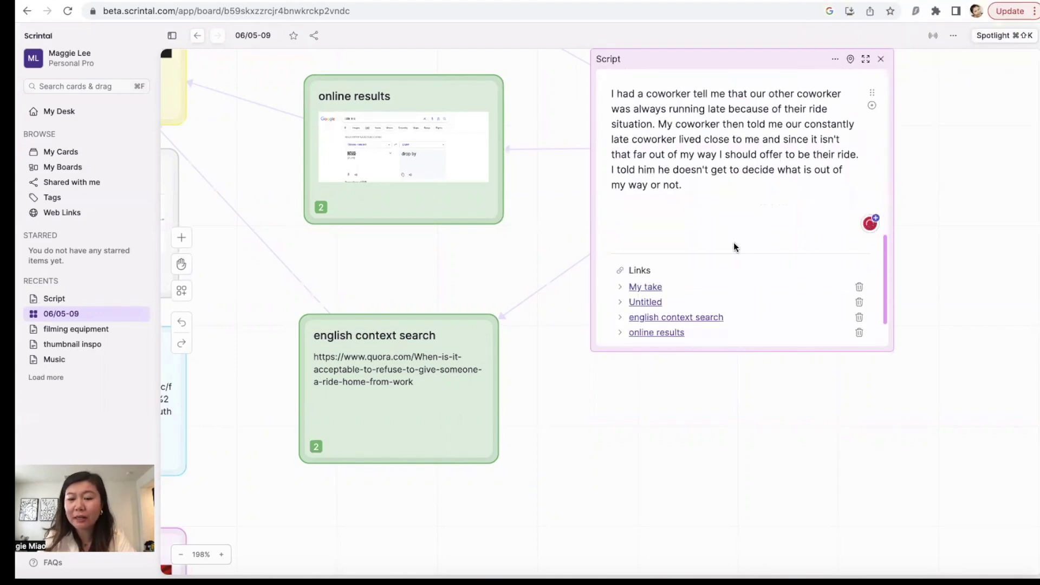
scroll(734, 242, "up", 15)
scroll(734, 244, "down", 5)
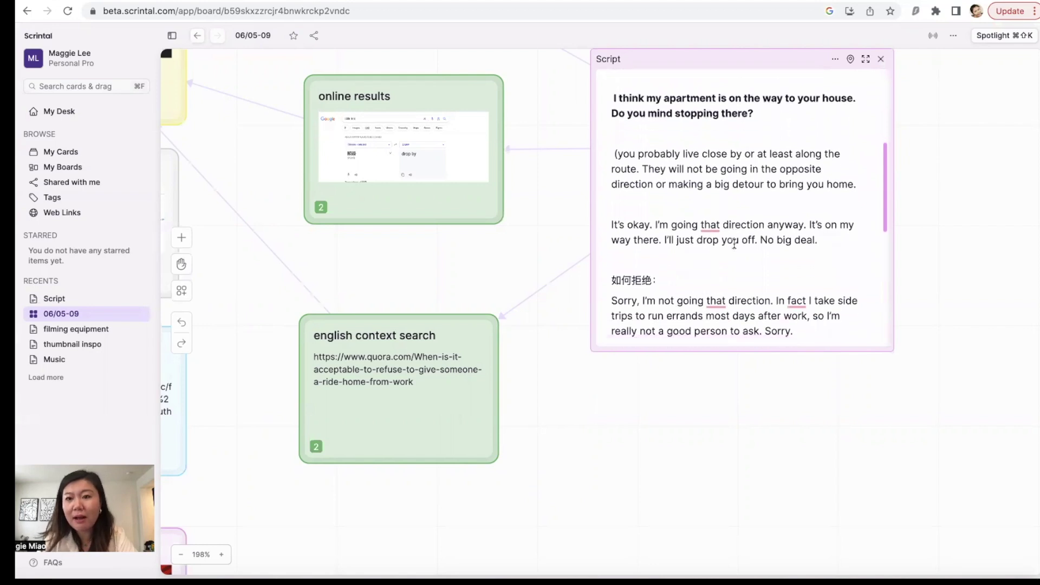
scroll(734, 243, "up", 3)
scroll(734, 247, "up", 3)
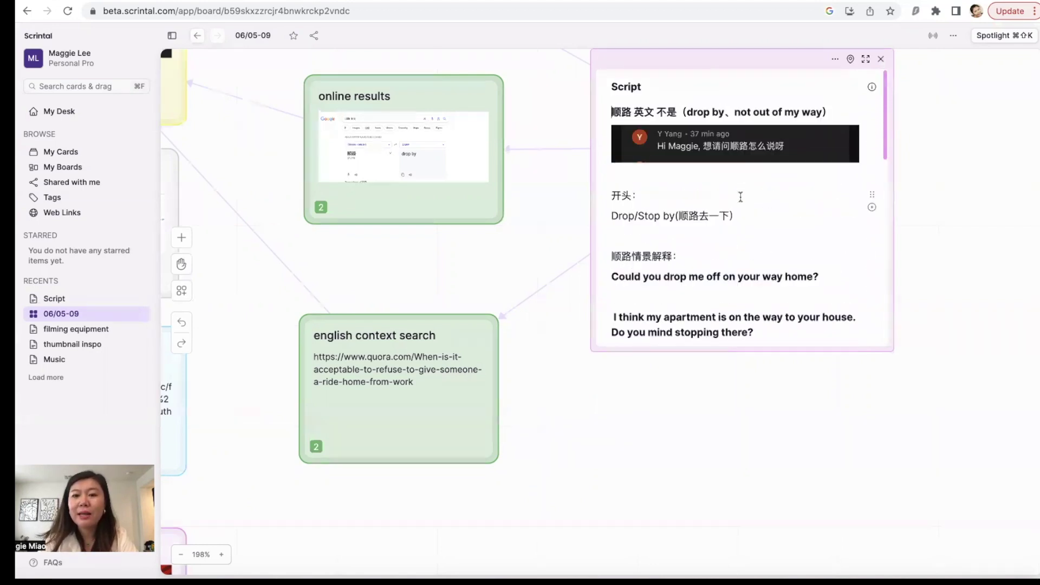
scroll(741, 197, "down", 10)
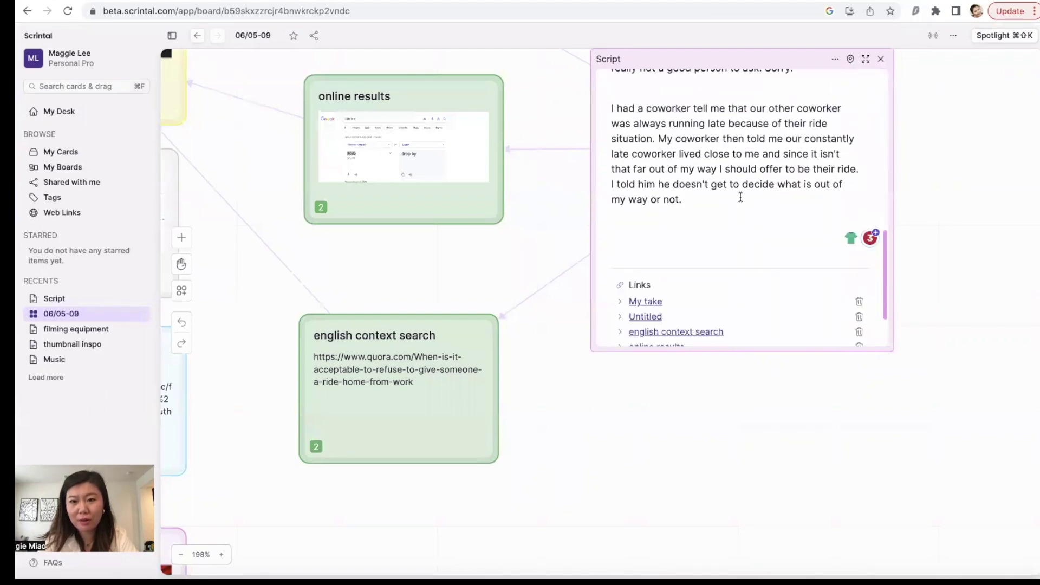
left_click(881, 59)
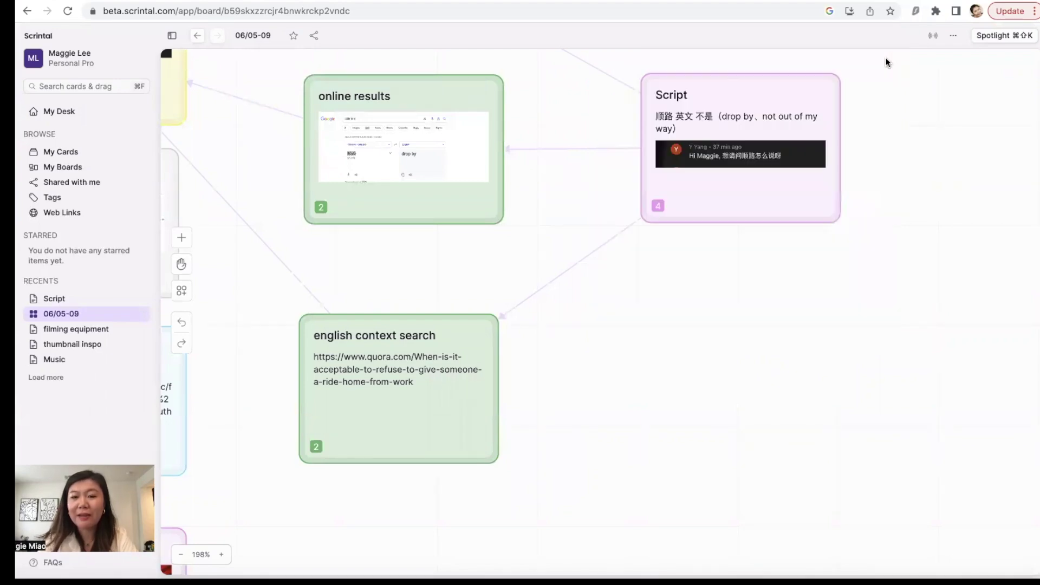
Open the filming equipment card from the board and enlarge its window
scroll(494, 284, "left", 5)
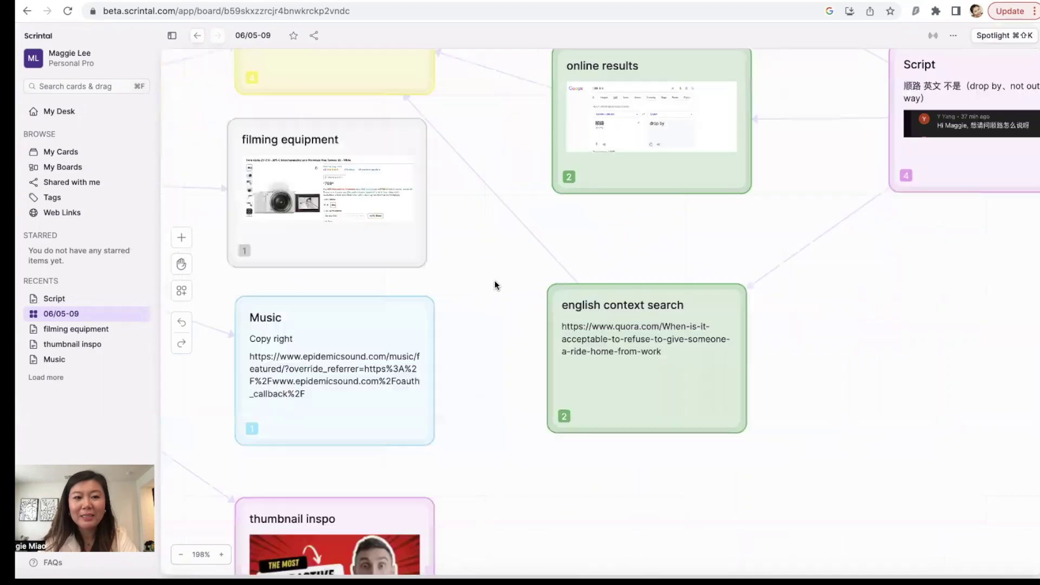
scroll(495, 286, "down", 10)
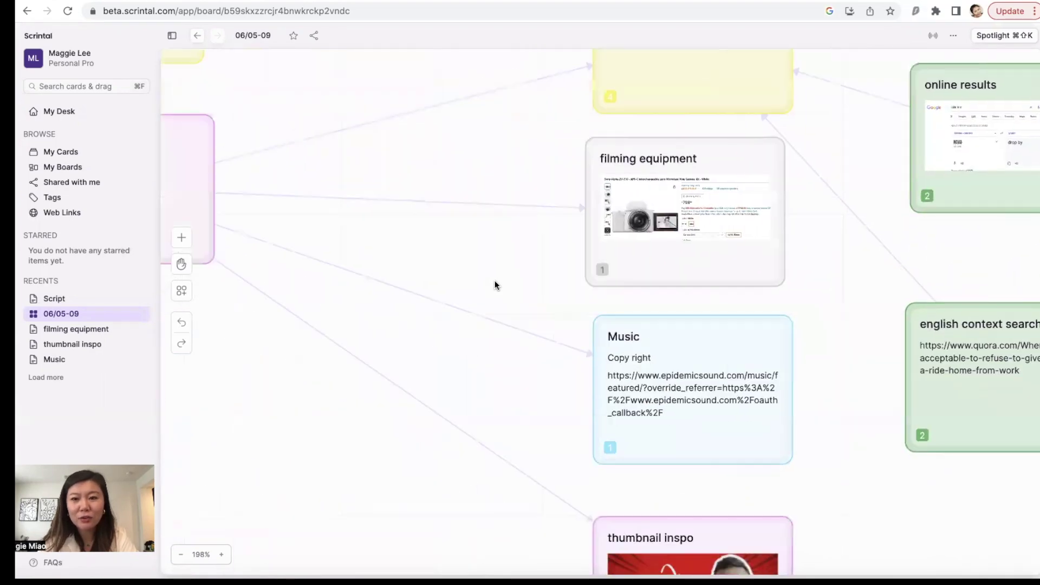
scroll(494, 285, "up", 4)
scroll(495, 286, "down", 5)
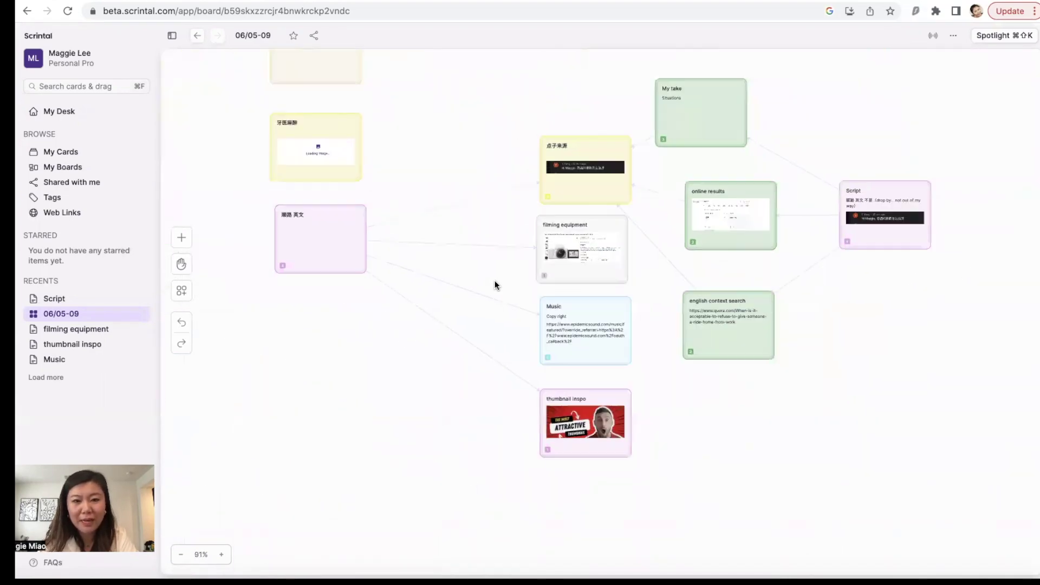
scroll(495, 285, "up", 3)
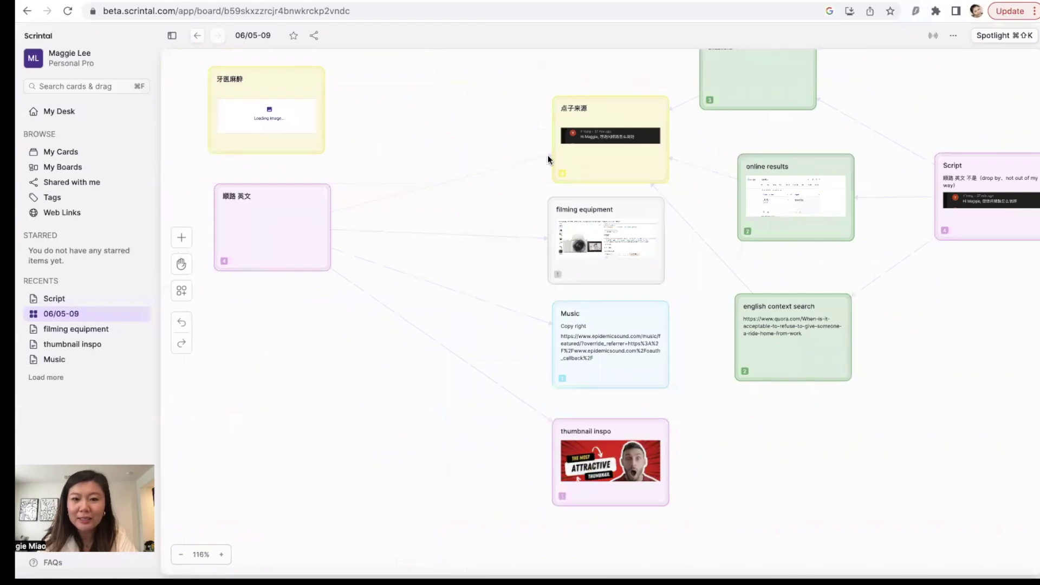
left_click(623, 237)
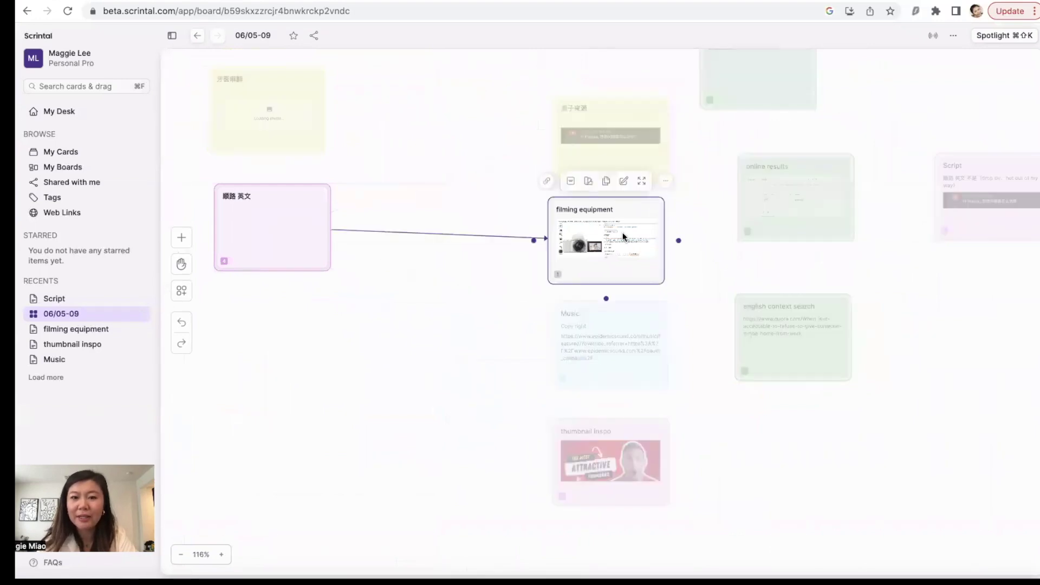
double_click(623, 237)
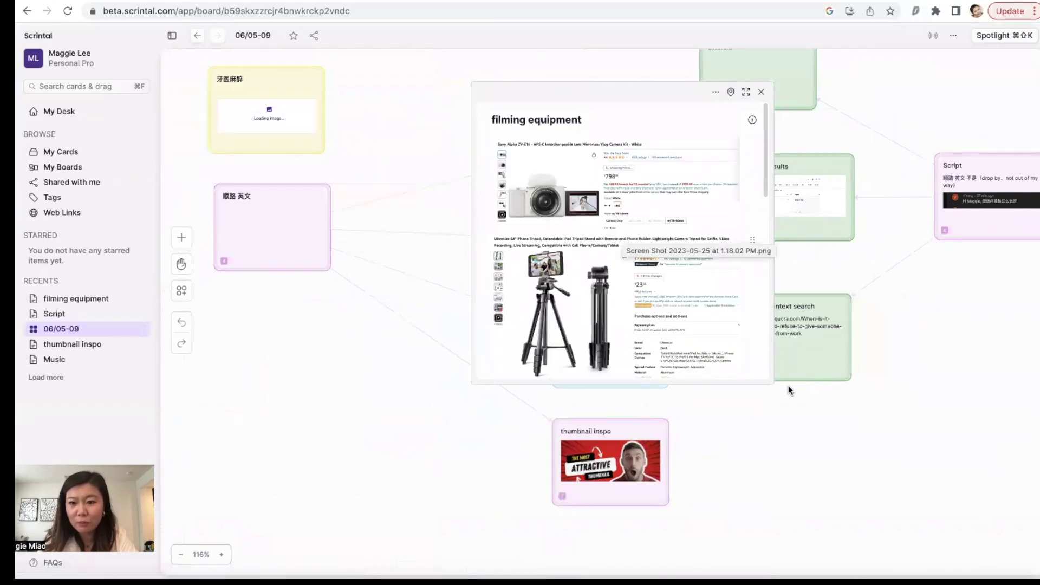
left_click_drag(774, 383, 950, 548)
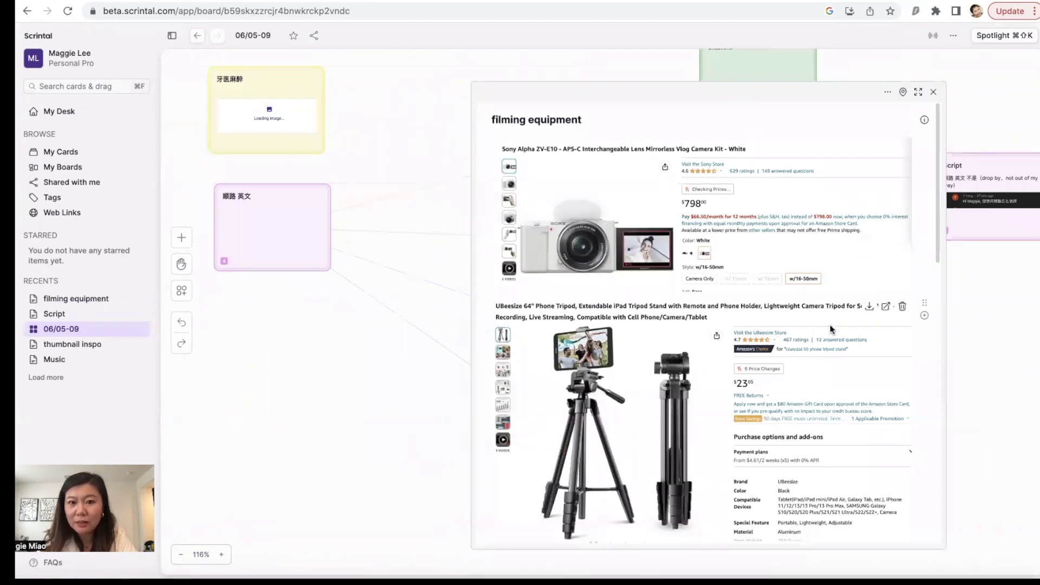
Look through the product screenshots and the embedded YouTube camera video in the filming equipment card, and close the card
scroll(793, 233, "down", 4)
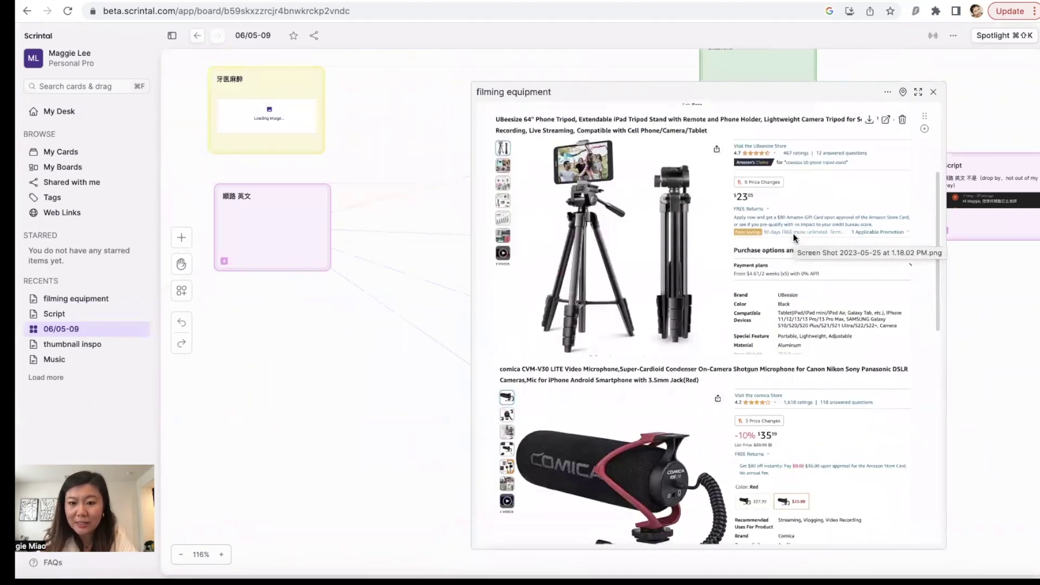
scroll(793, 233, "up", 4)
scroll(794, 233, "down", 12)
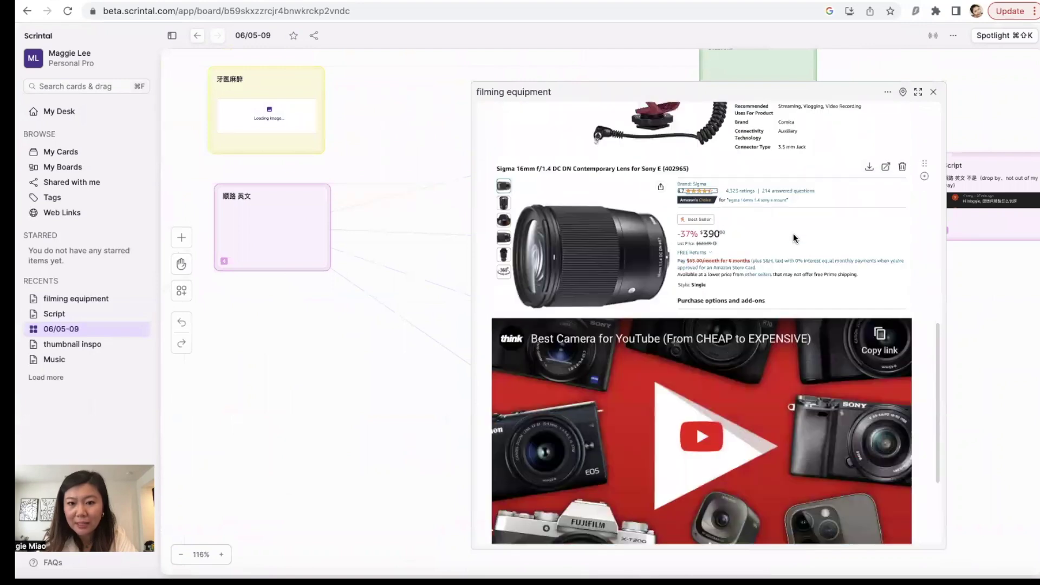
scroll(571, 271, "up", 8)
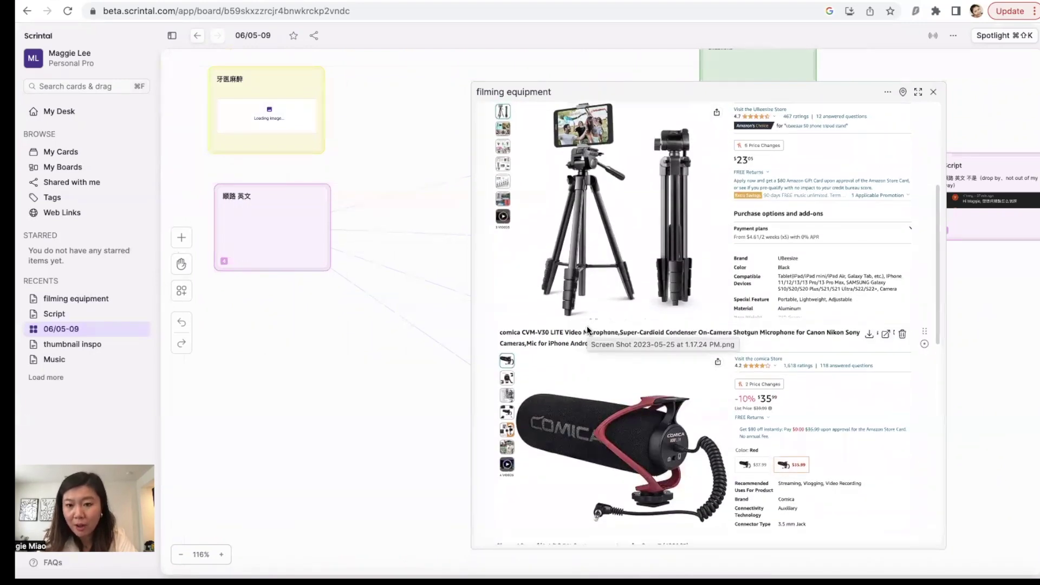
scroll(587, 329, "down", 7)
scroll(587, 329, "up", 12)
scroll(587, 329, "down", 10)
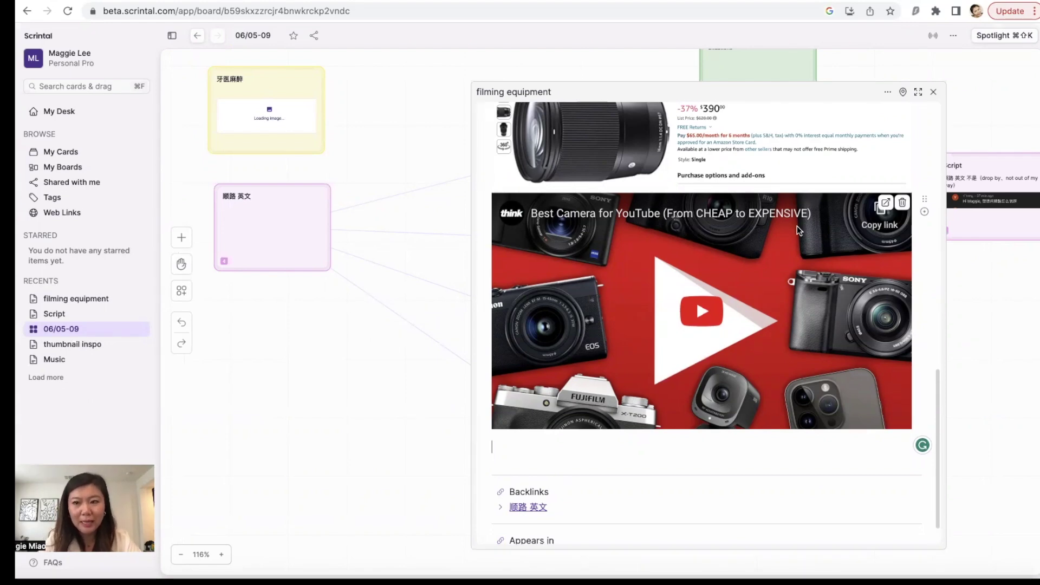
left_click(933, 90)
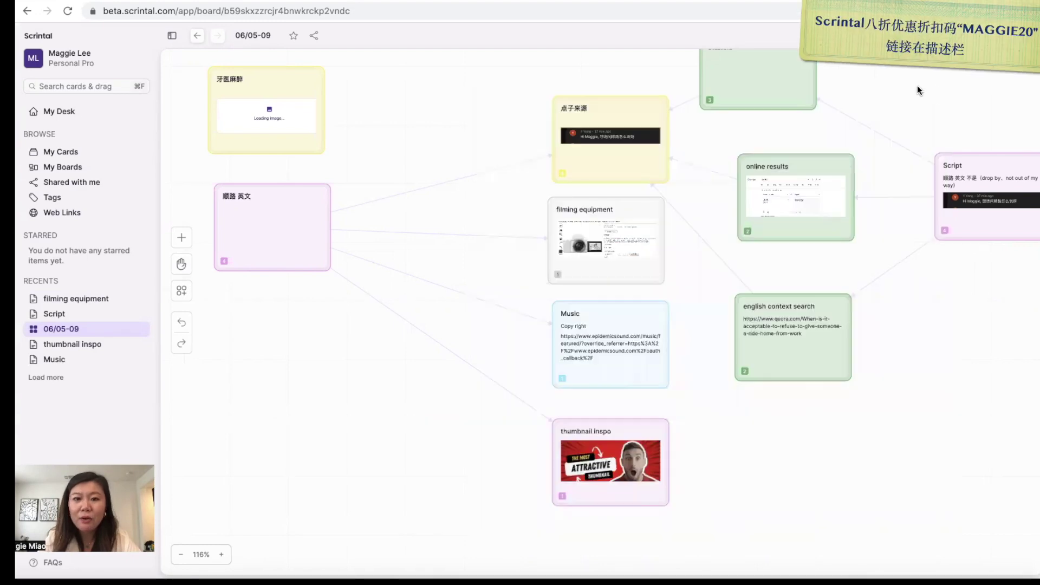
Open the Music card, follow its Epidemic Sound link to view the featured music page, and return to the board
scroll(673, 312, "down", 5)
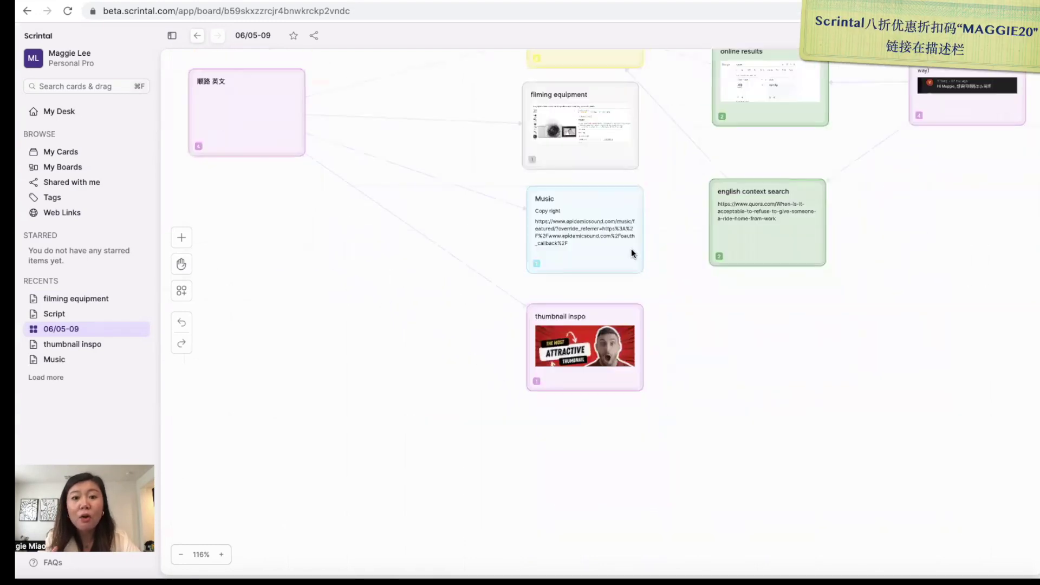
scroll(631, 249, "up", 5)
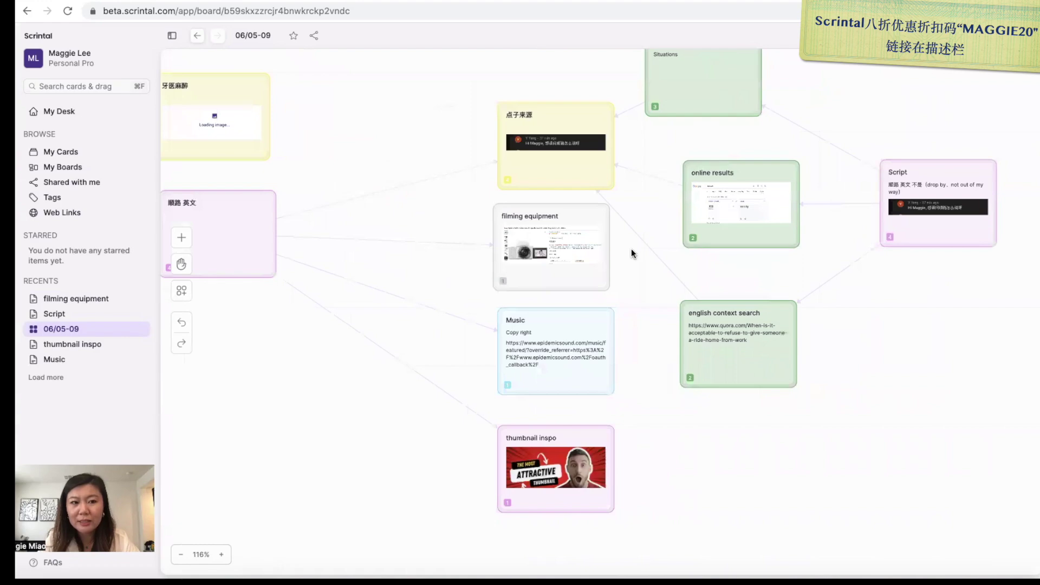
scroll(631, 248, "left", 1)
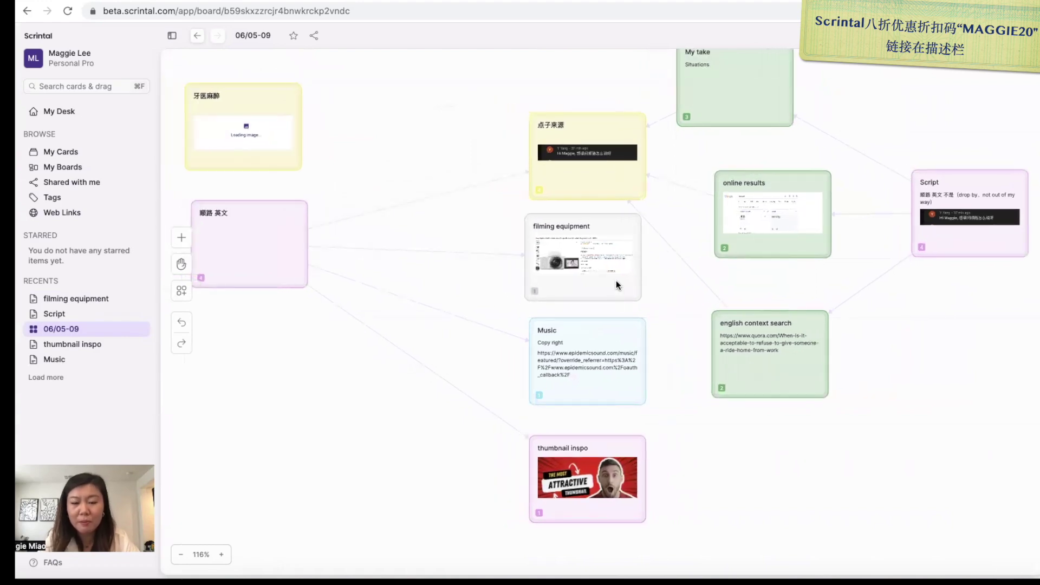
left_click(603, 352)
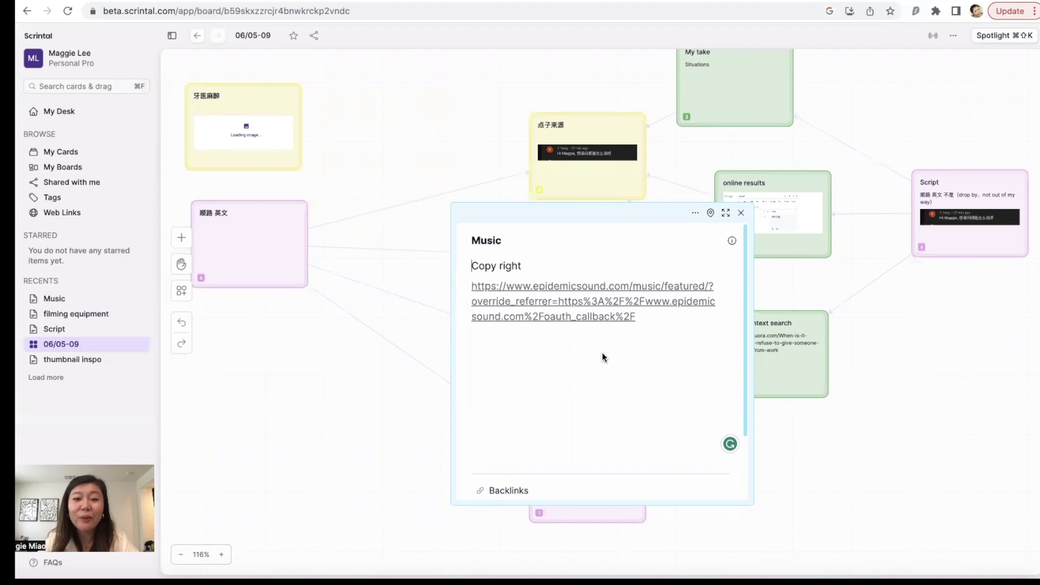
left_click(610, 299)
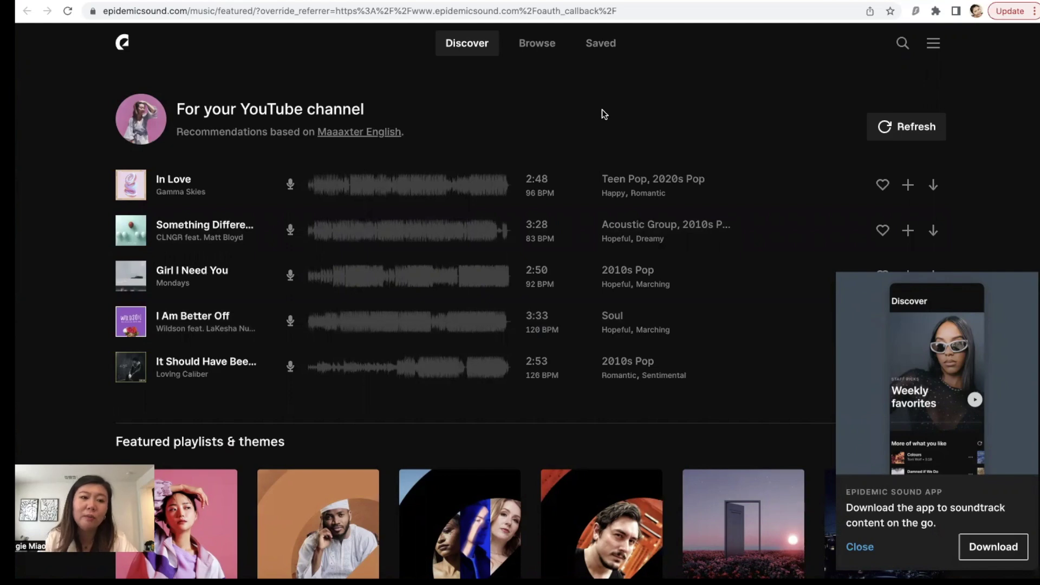
key("ctrl+Tab")
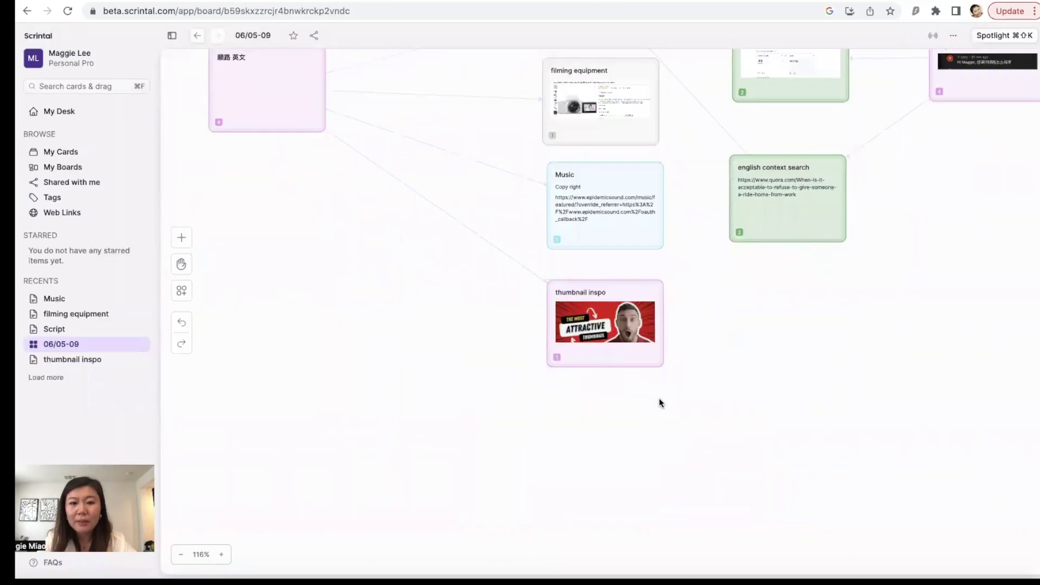
Open the thumbnail inspo card, look through its example thumbnail images, and close the card
double_click(623, 335)
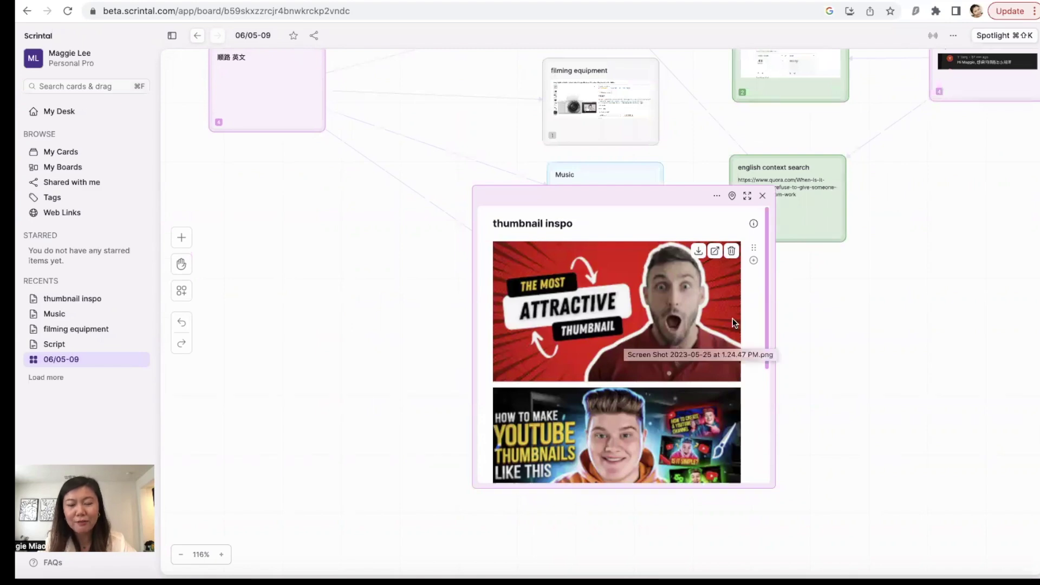
scroll(732, 322, "down", 4)
scroll(732, 321, "up", 2)
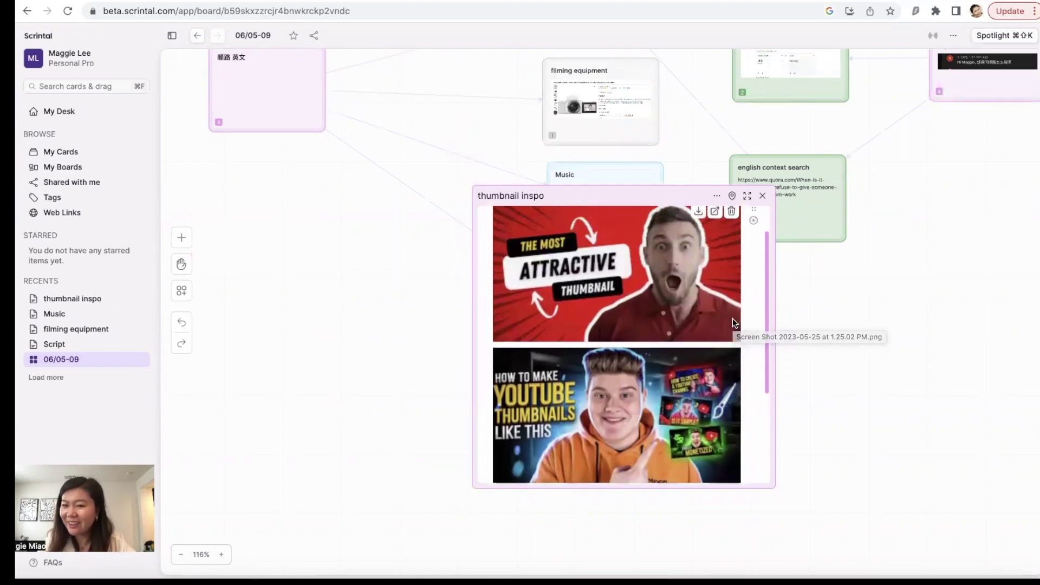
scroll(733, 321, "up", 1)
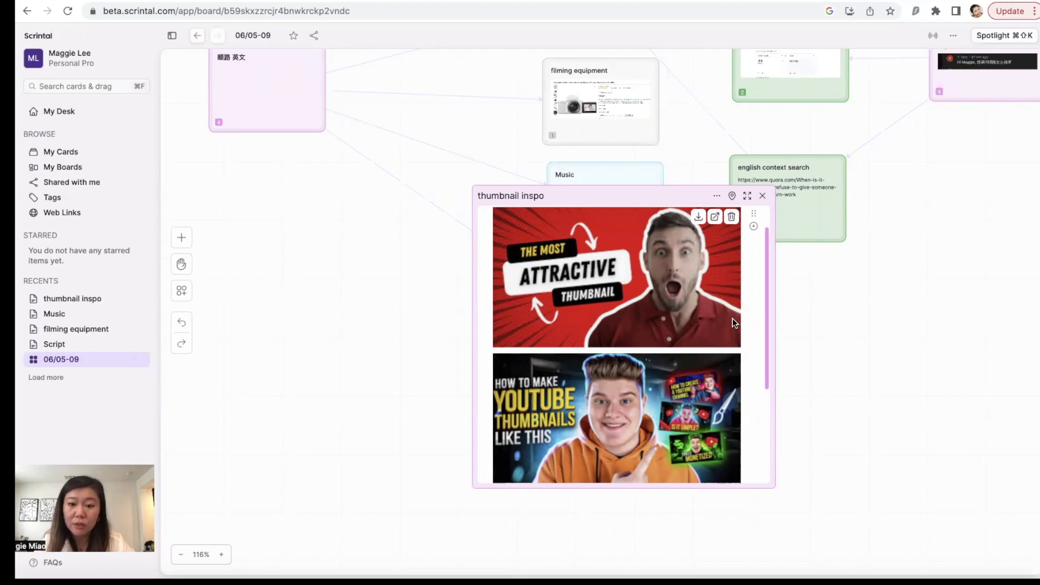
scroll(733, 317, "down", 3)
key("Escape")
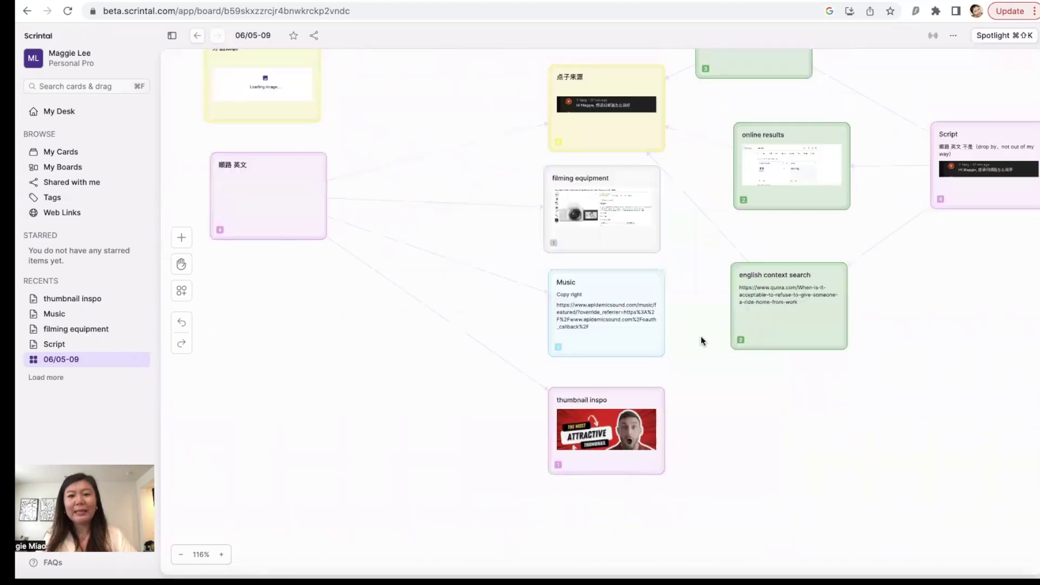
scroll(701, 338, "up", 5)
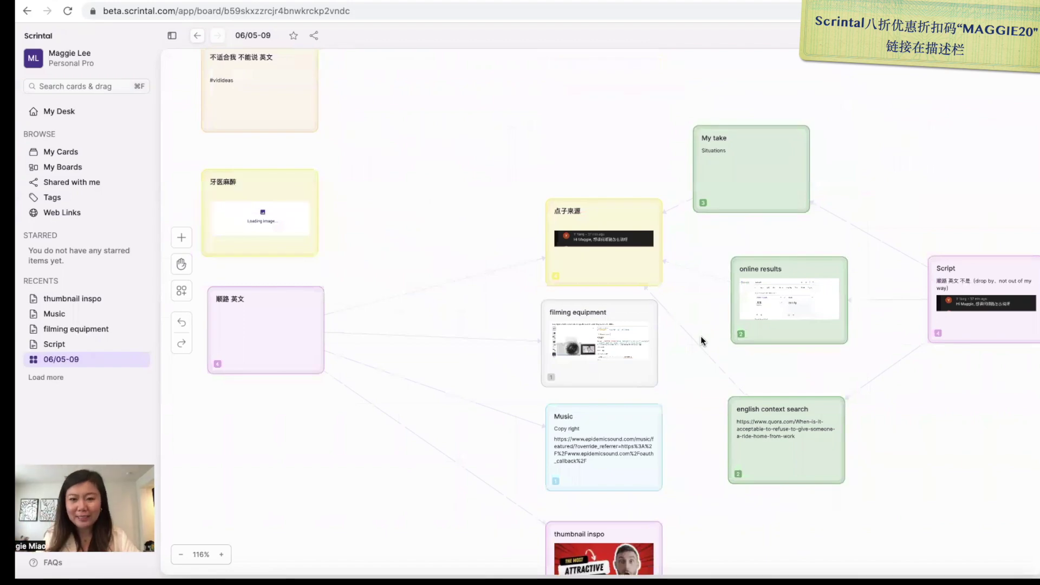
scroll(702, 340, "down", 5)
scroll(701, 340, "up", 8)
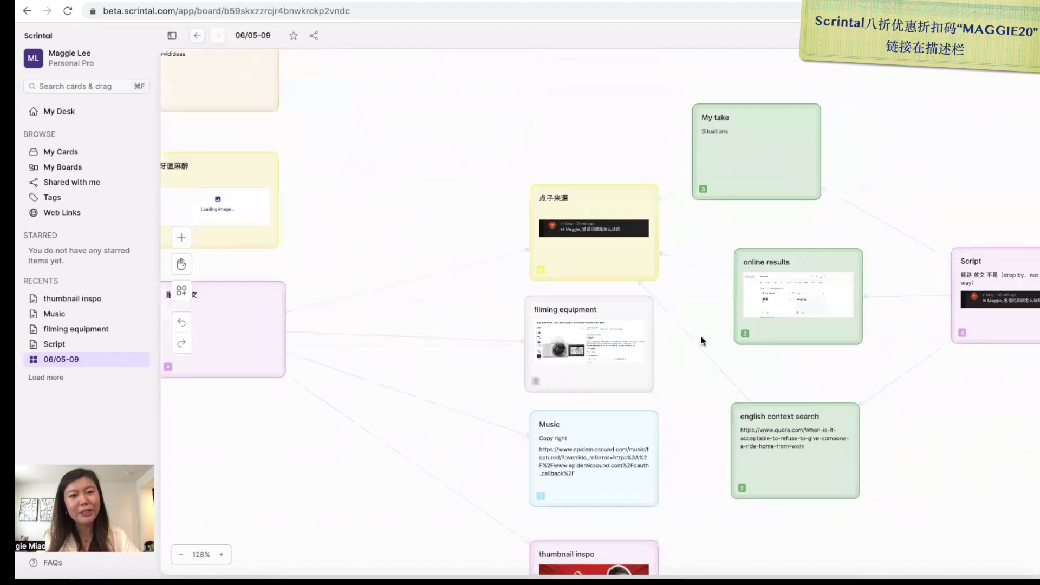
scroll(700, 341, "down", 2)
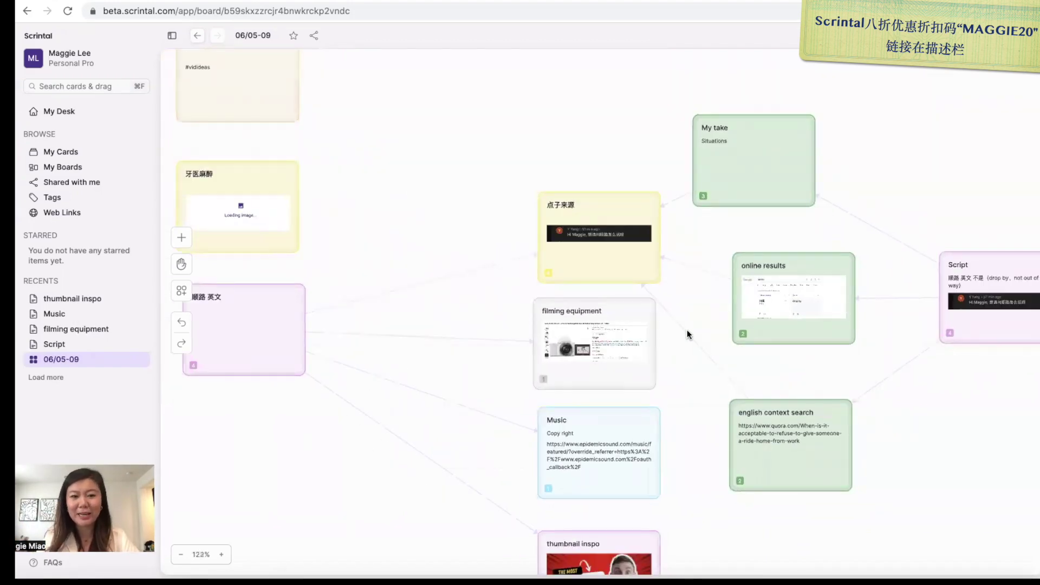
scroll(393, 301, "left", 3)
scroll(393, 300, "down", 2)
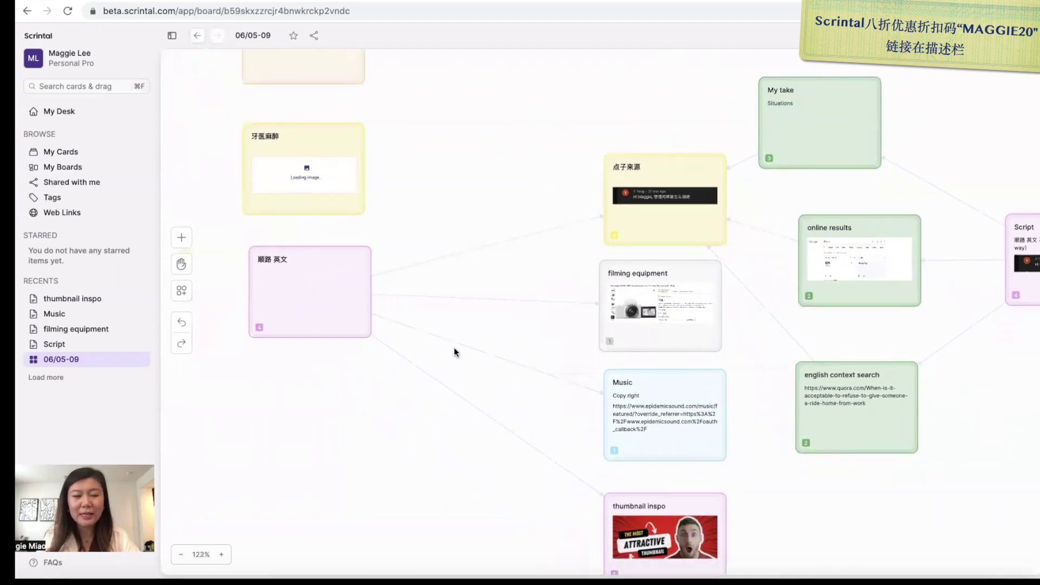
Paste the prepared video description and keywords into the empty 顺路 英文 card and tag it #vidideas at the end
double_click(285, 274)
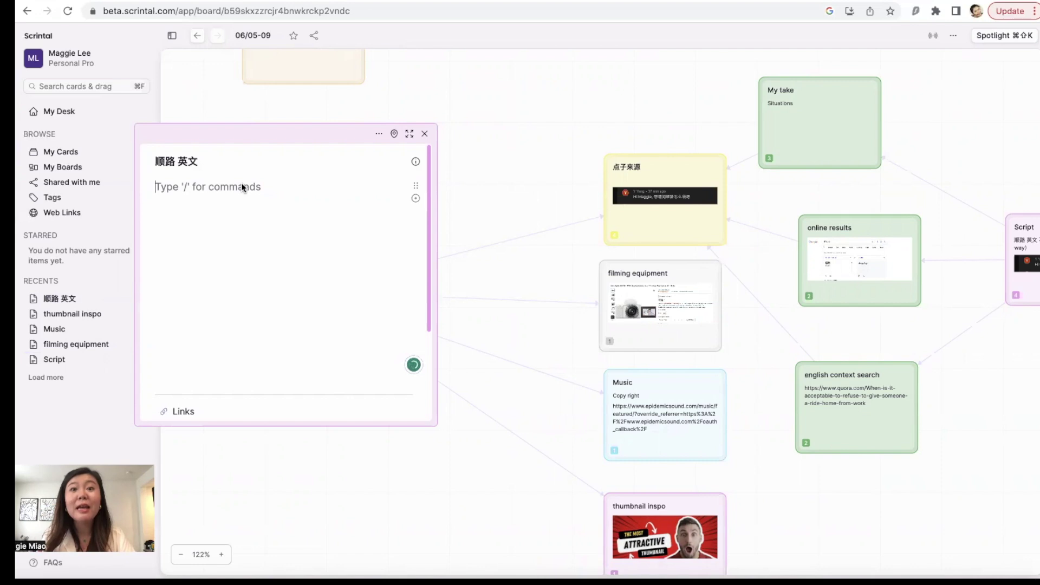
key("super+v")
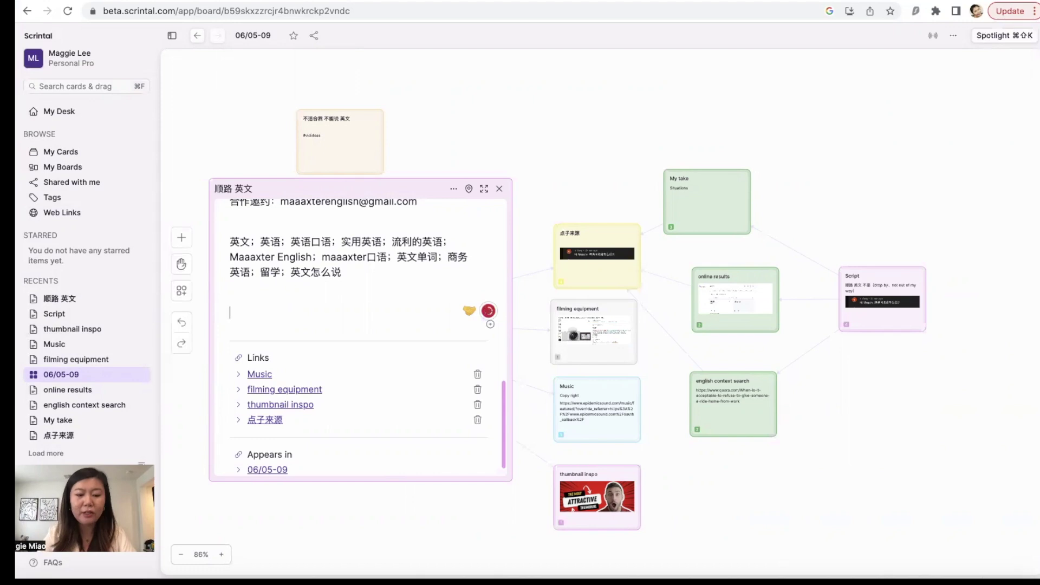
type("#")
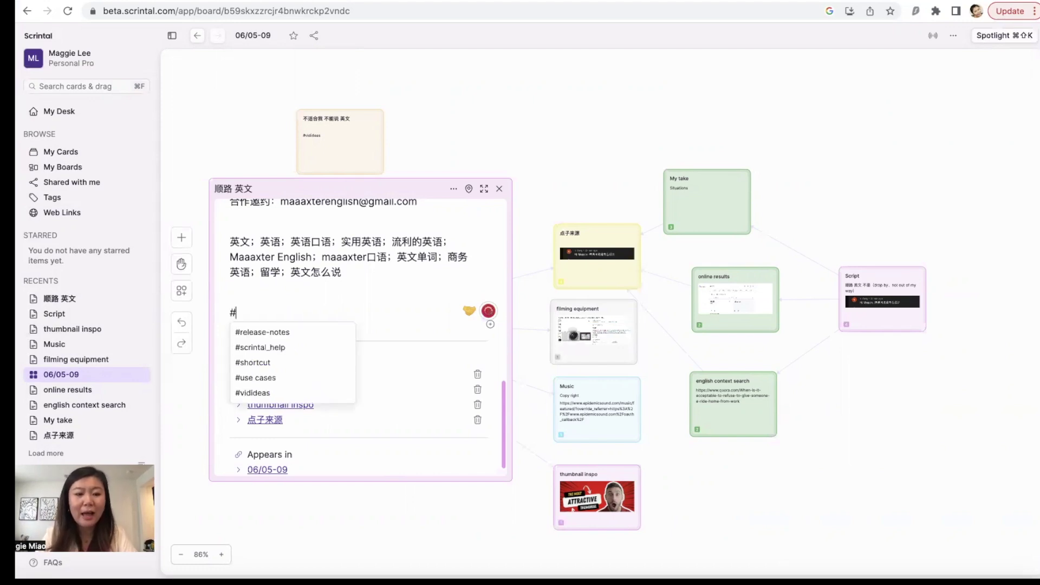
type("vidid")
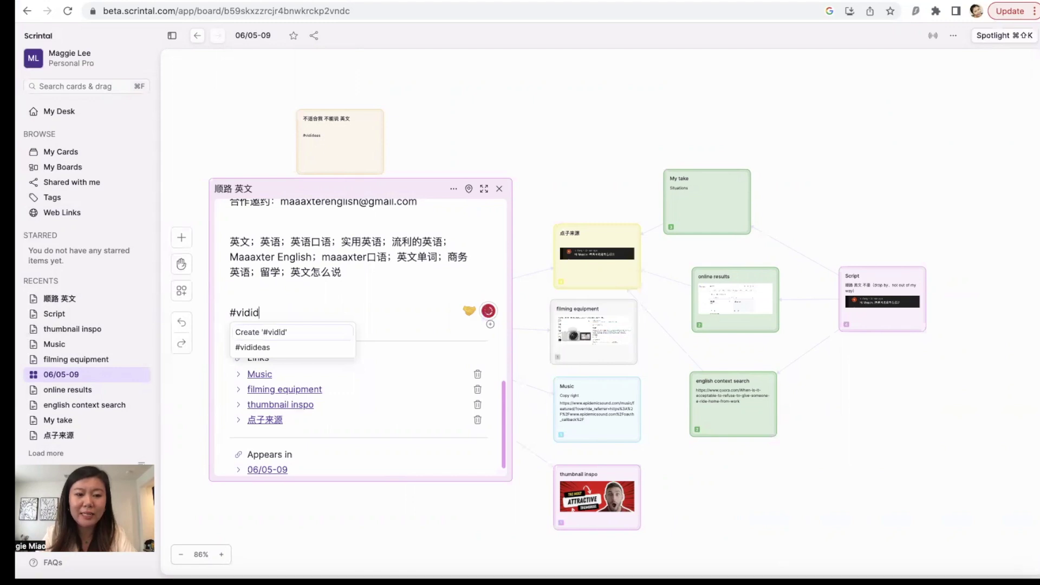
type("eas")
key("Return")
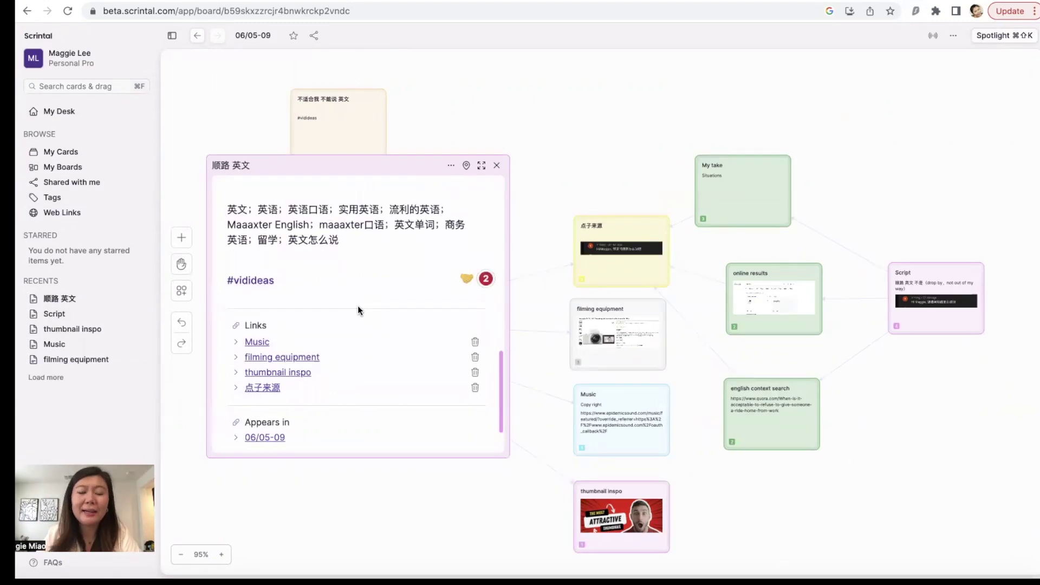
List the cards that share the #vidideas tag, and close the tag results and the 顺路 英文 card
left_click(260, 281)
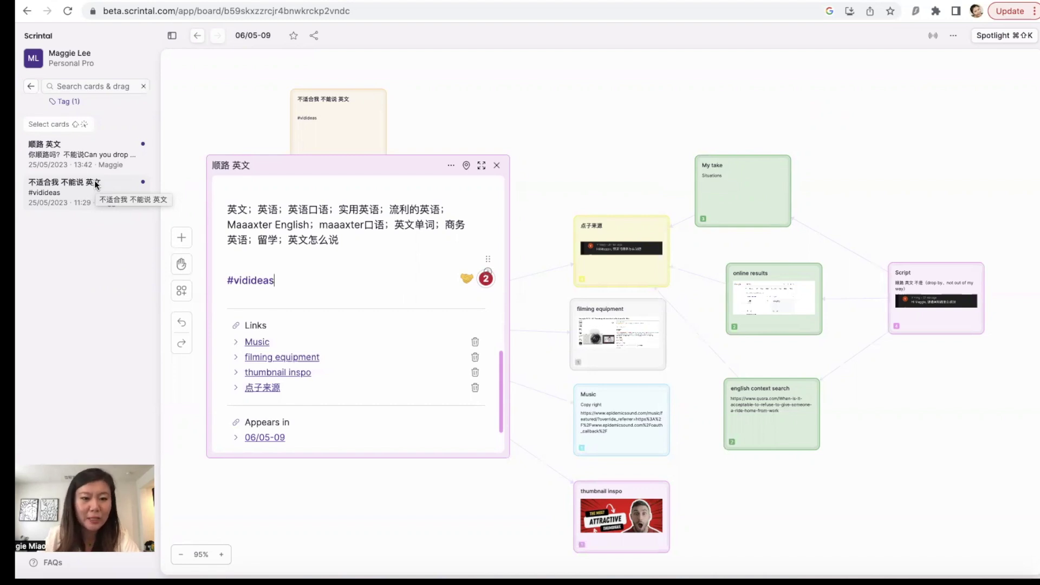
key("Escape")
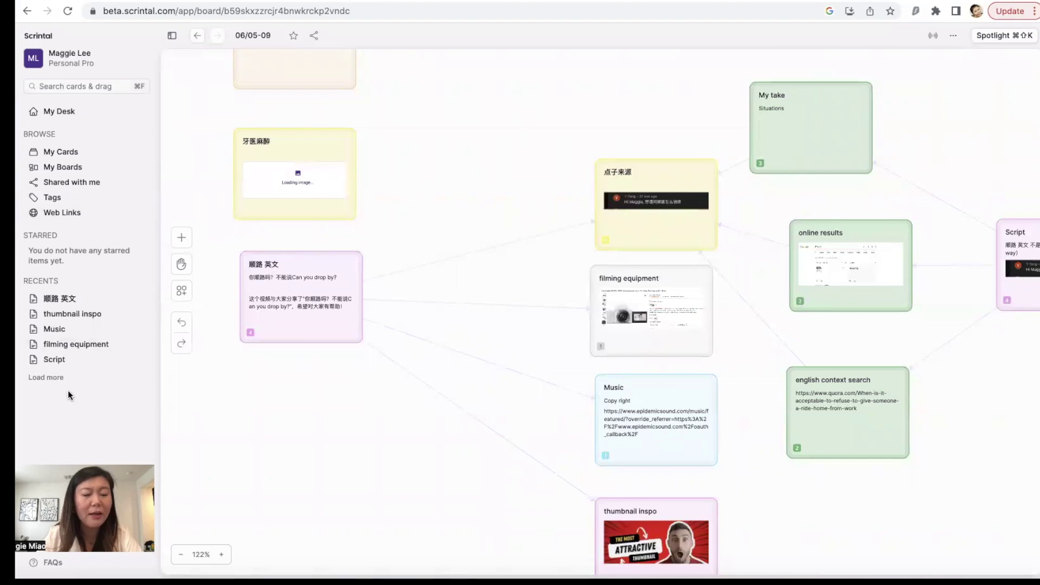
Expand the list of recent items, reopen the Script card from it, and look through its text and linked cards
left_click(55, 378)
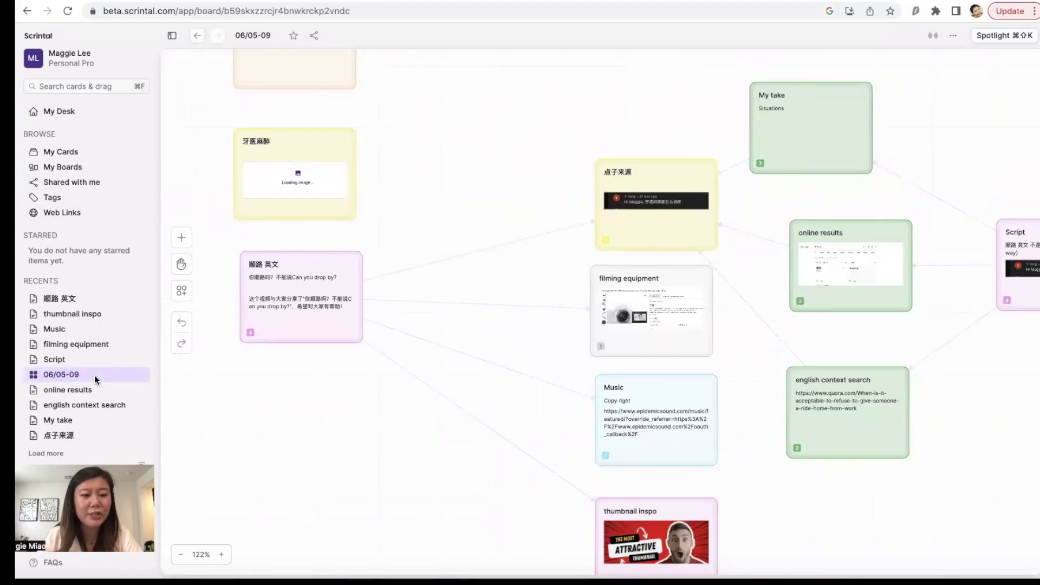
left_click(64, 360)
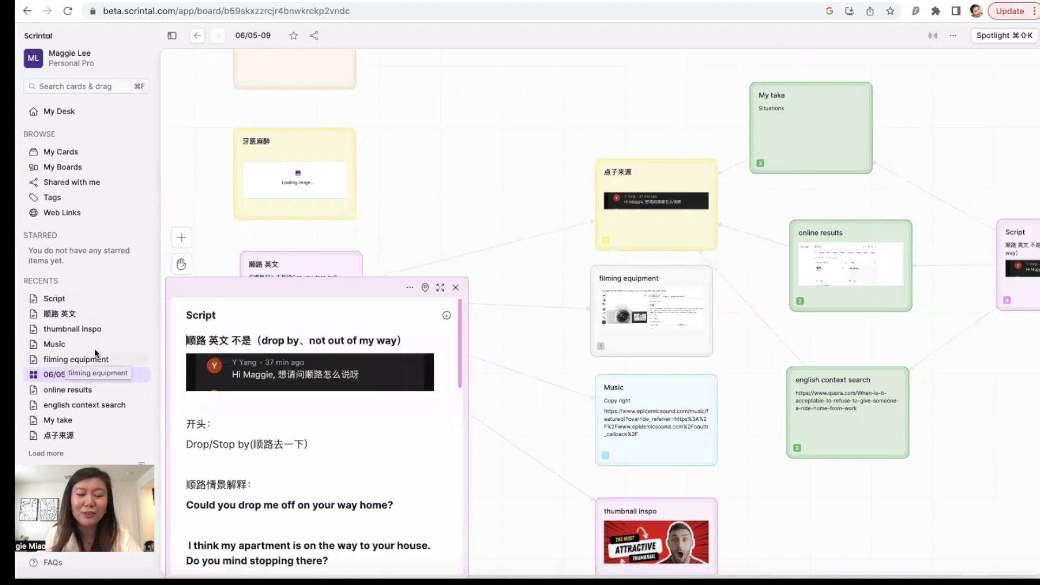
scroll(292, 379, "down", 5)
scroll(290, 376, "down", 7)
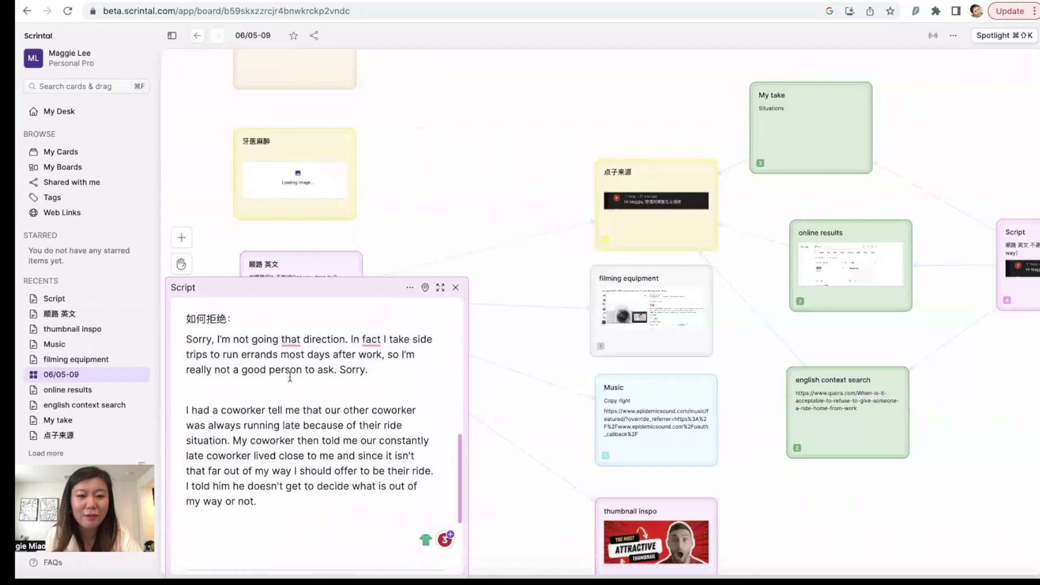
scroll(290, 376, "up", 10)
scroll(290, 376, "up", 3)
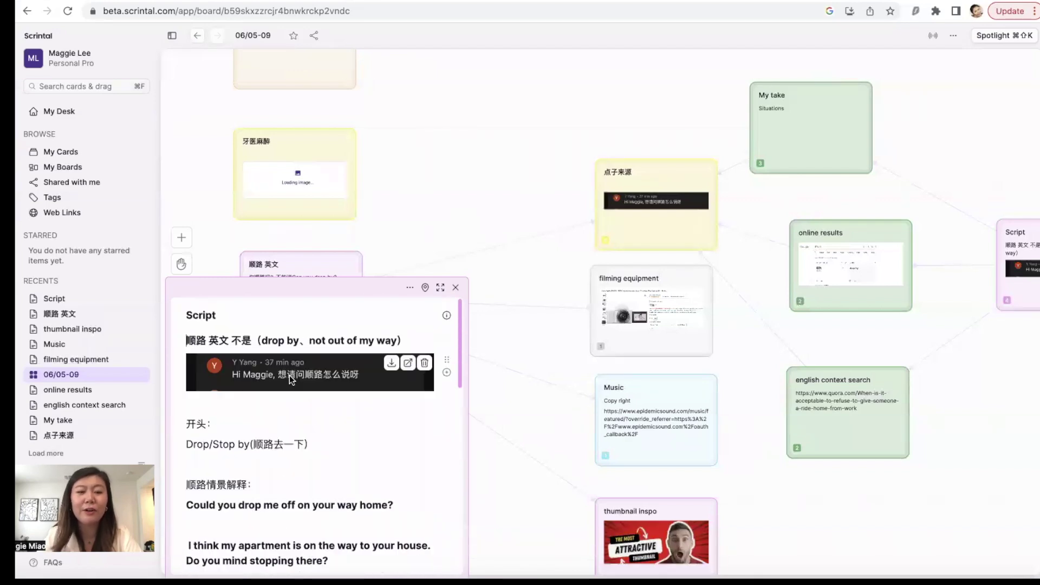
scroll(290, 376, "down", 4)
scroll(290, 376, "down", 4)
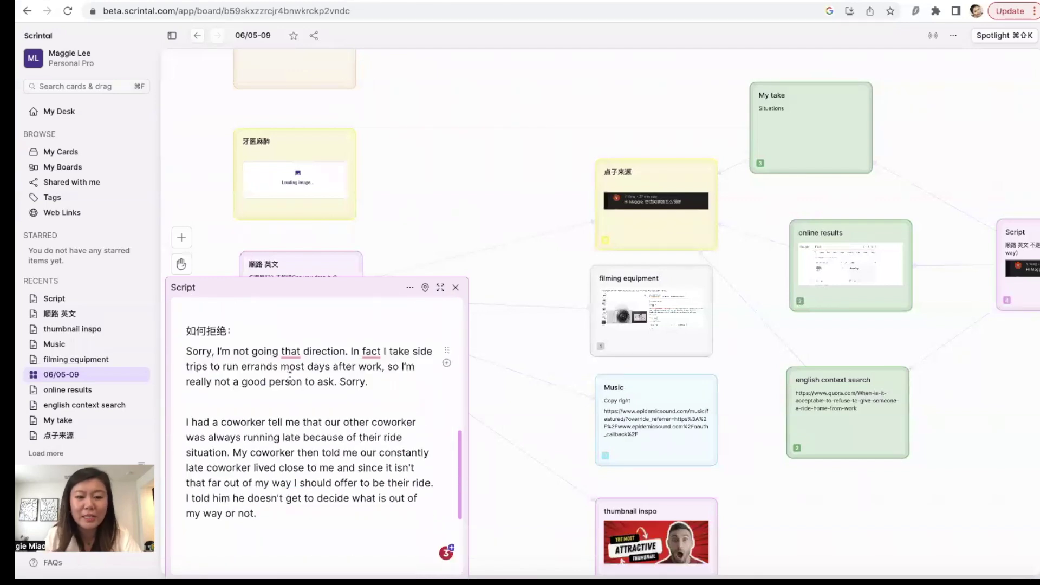
scroll(290, 376, "down", 3)
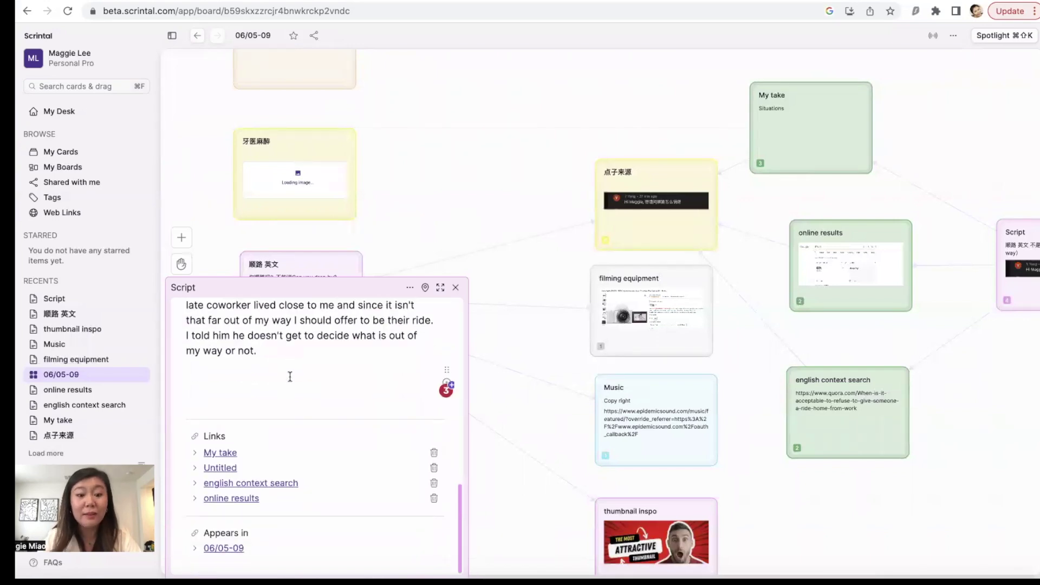
scroll(289, 375, "up", 10)
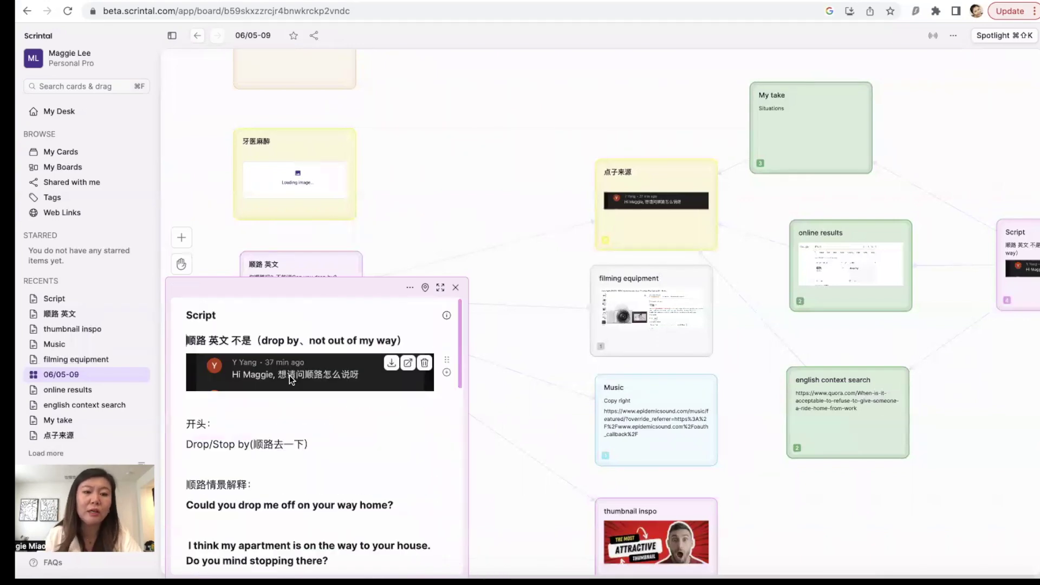